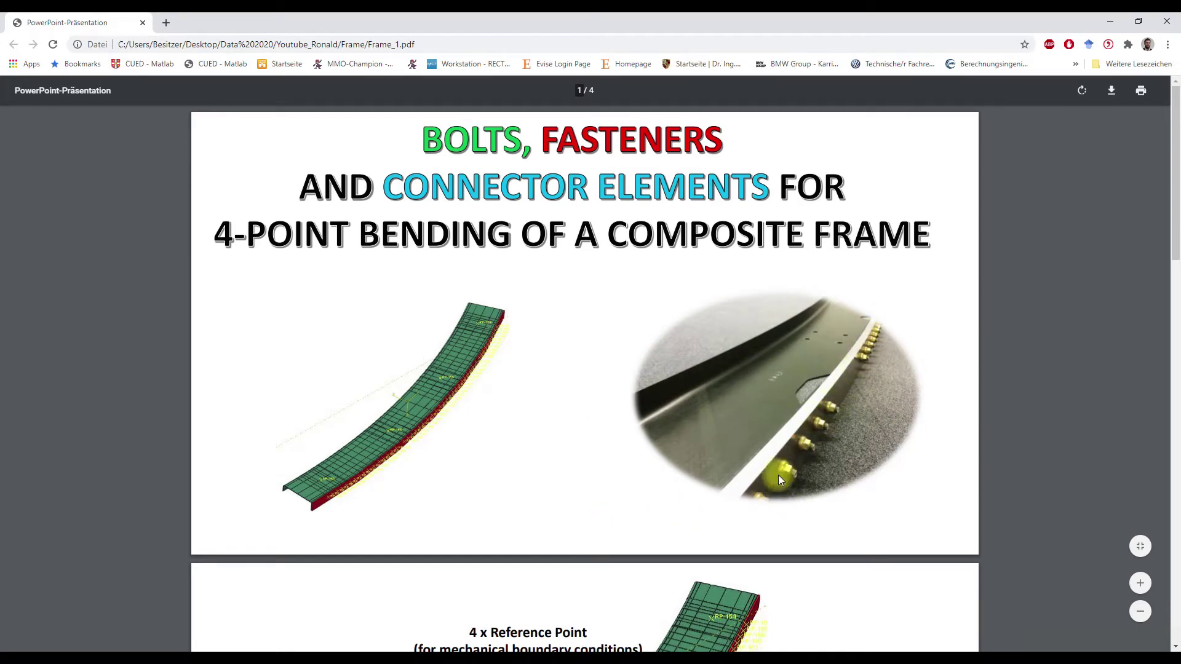
scroll(573, 372, down, 3)
scroll(573, 372, down, 1)
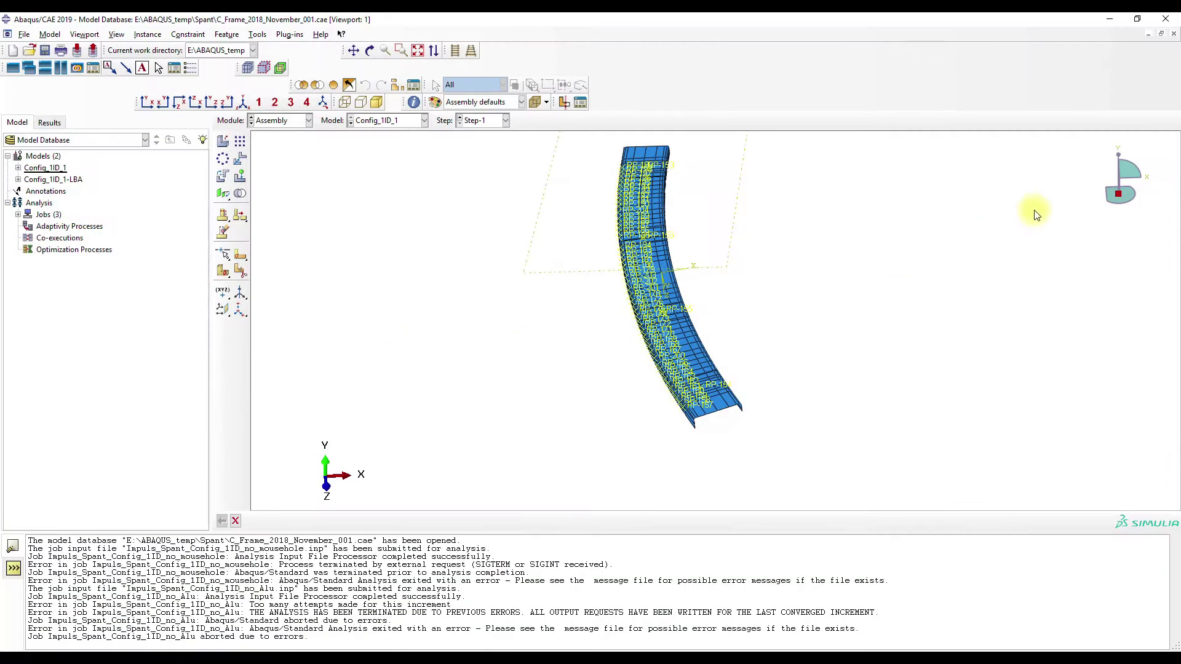
Orient the Config_1ID_1 frame isometrically, zoom onto the curved beam, and enter Interaction
click(1118, 208)
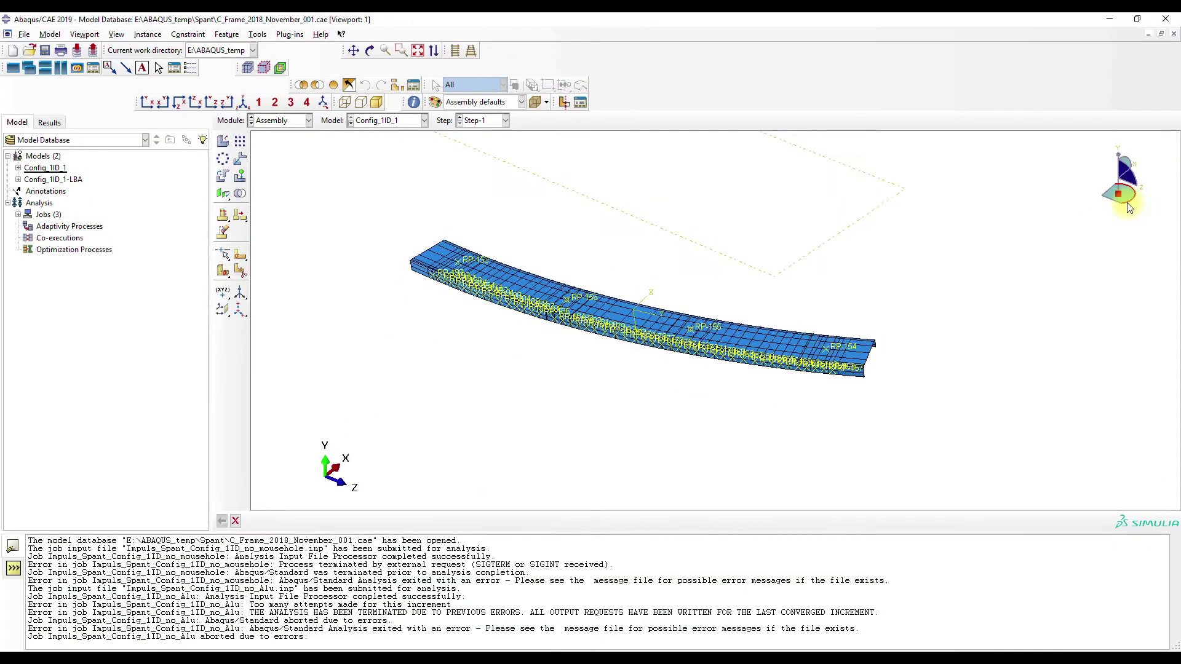
click(19, 170)
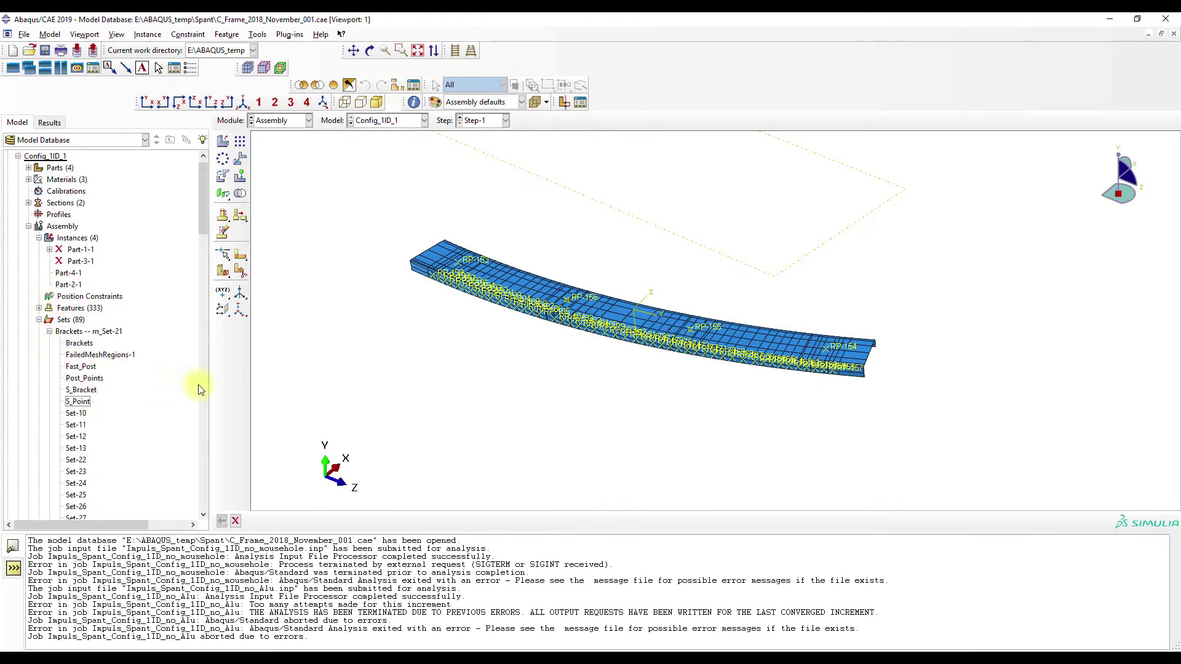
click(401, 50)
mouse_move(429, 267)
mouse_down()
mouse_move(724, 376)
mouse_move(910, 403)
mouse_up()
click(294, 121)
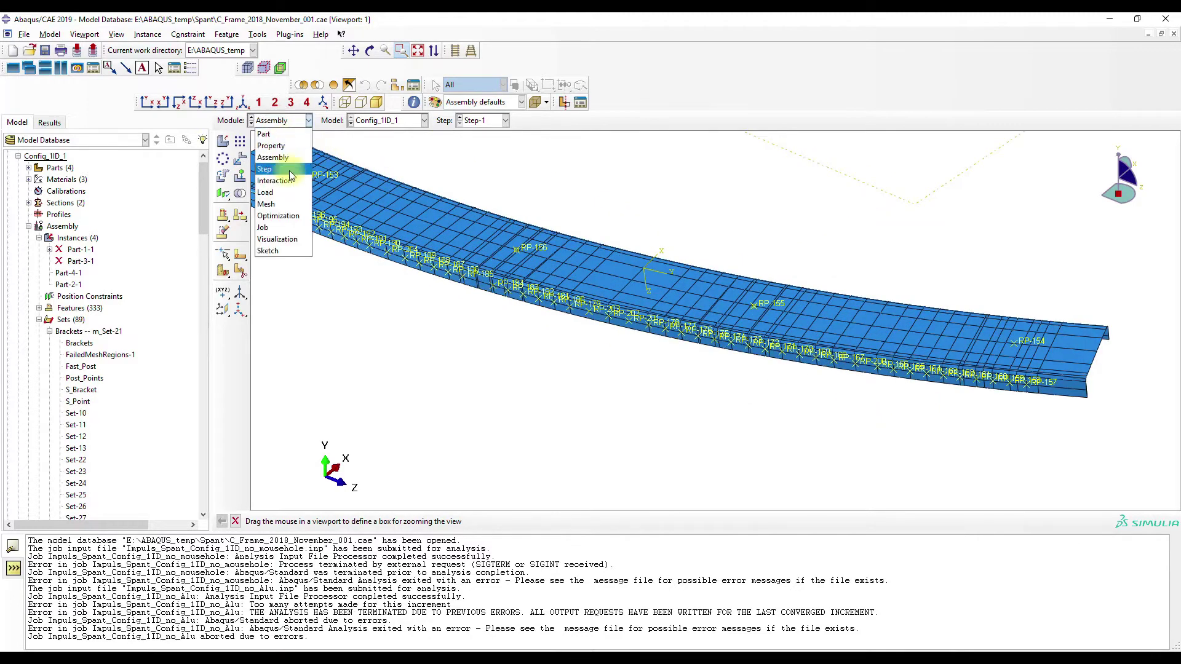
click(289, 180)
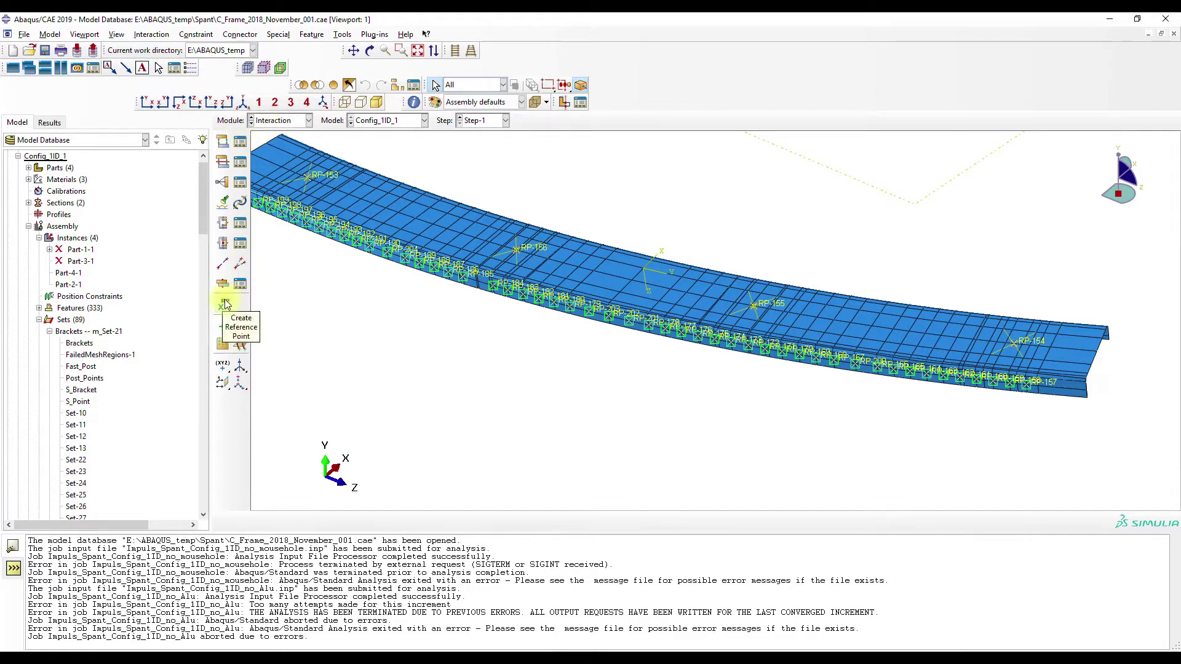
Highlight the S_Bracket and S_Point sets on the frame
click(87, 392)
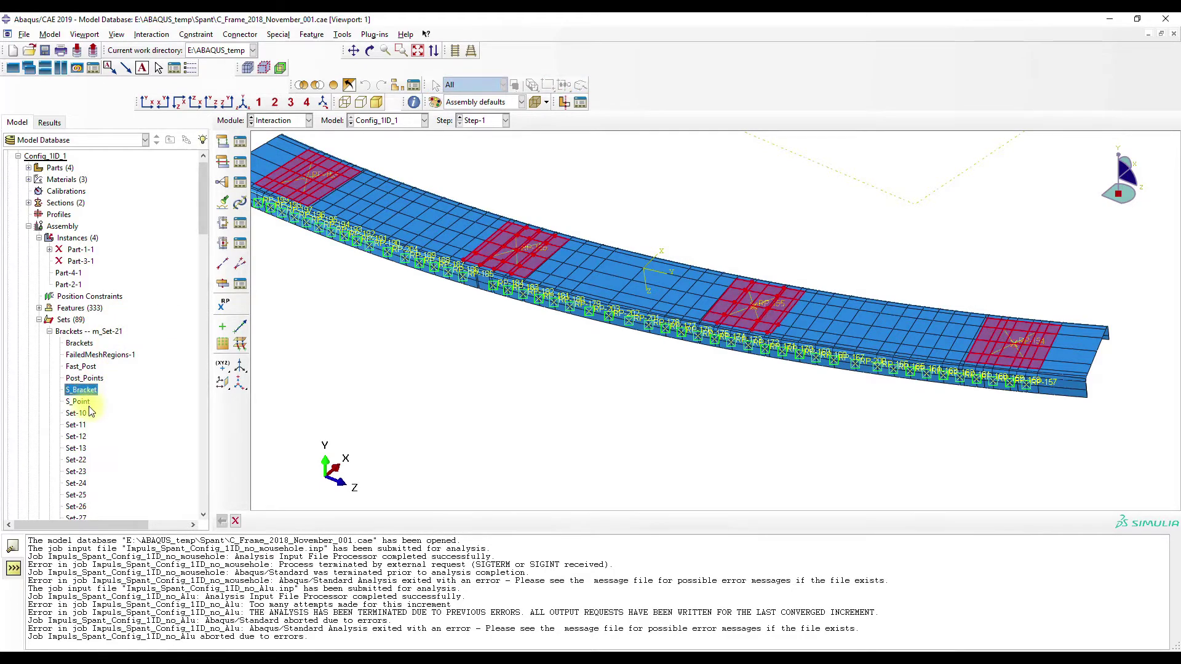
double_click(80, 403)
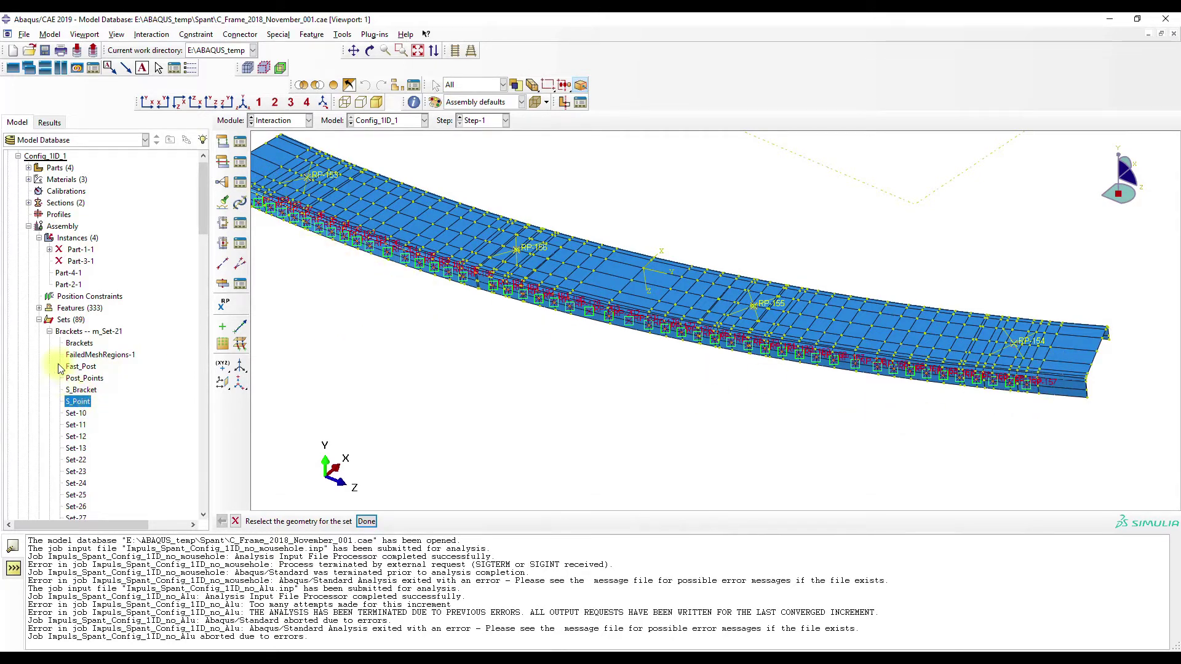
click(50, 333)
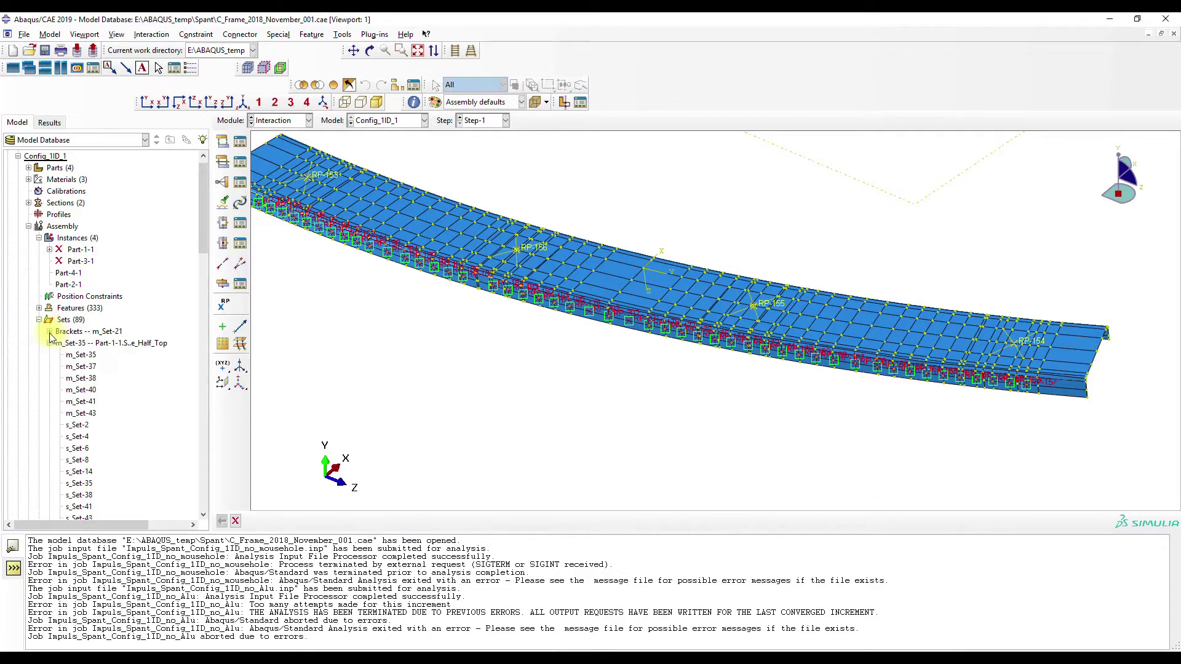
Highlight surfaces OF3 and Plate2, orbit the frame, and list the existing fasteners
click(49, 354)
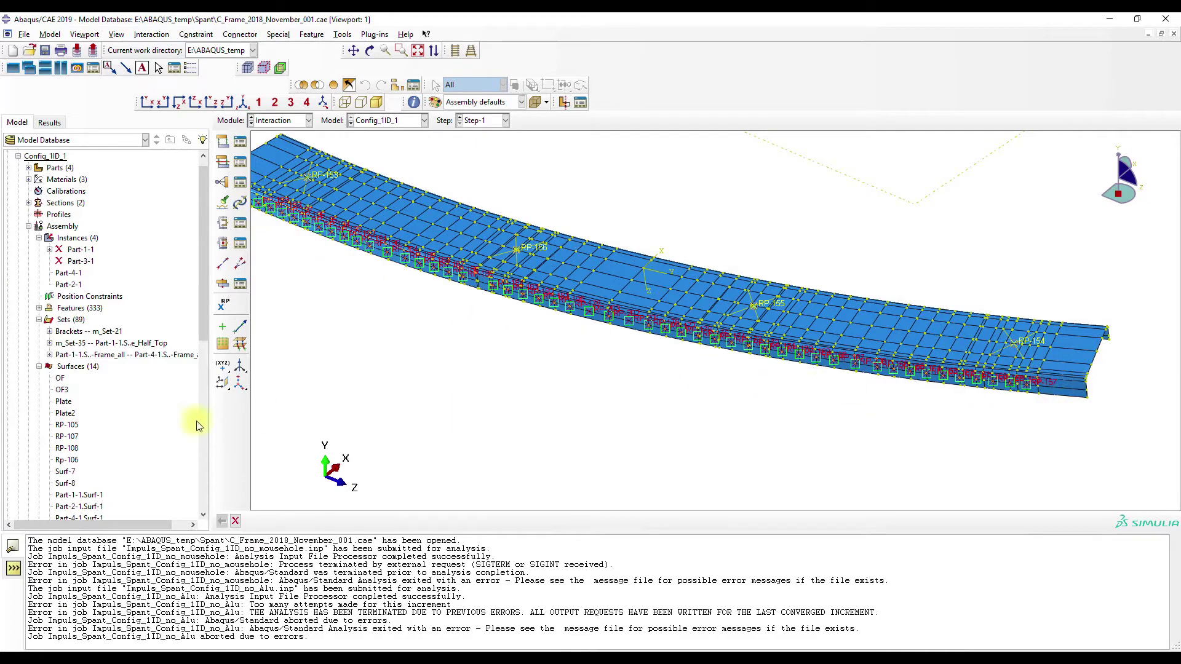
click(60, 391)
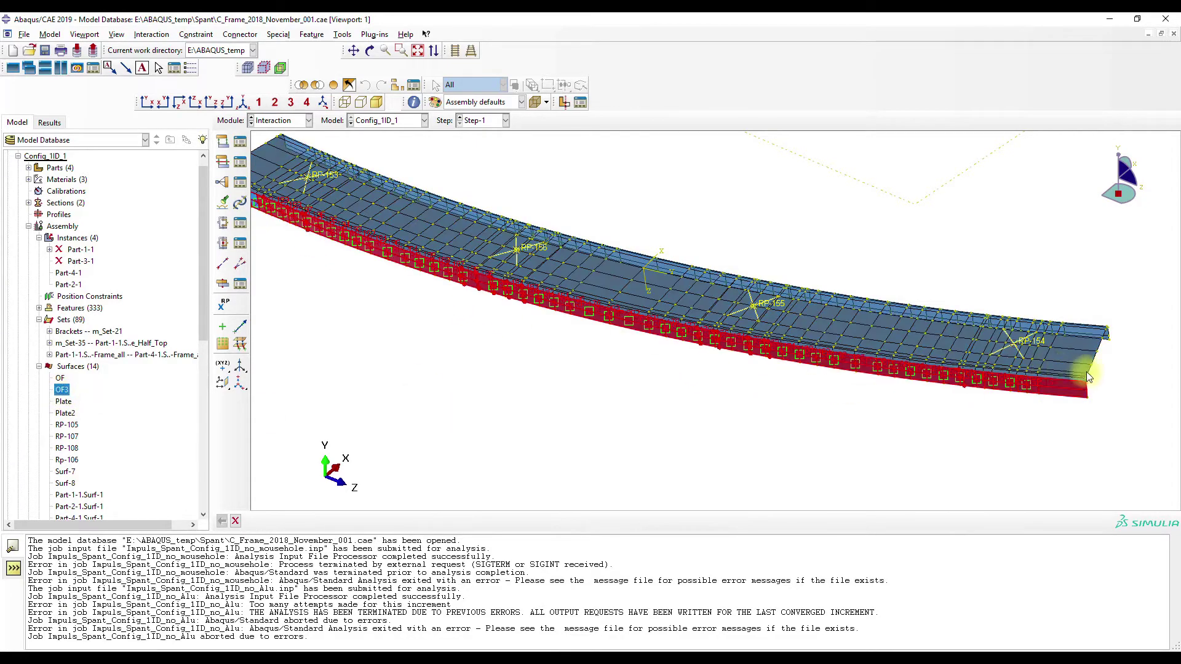
double_click(65, 414)
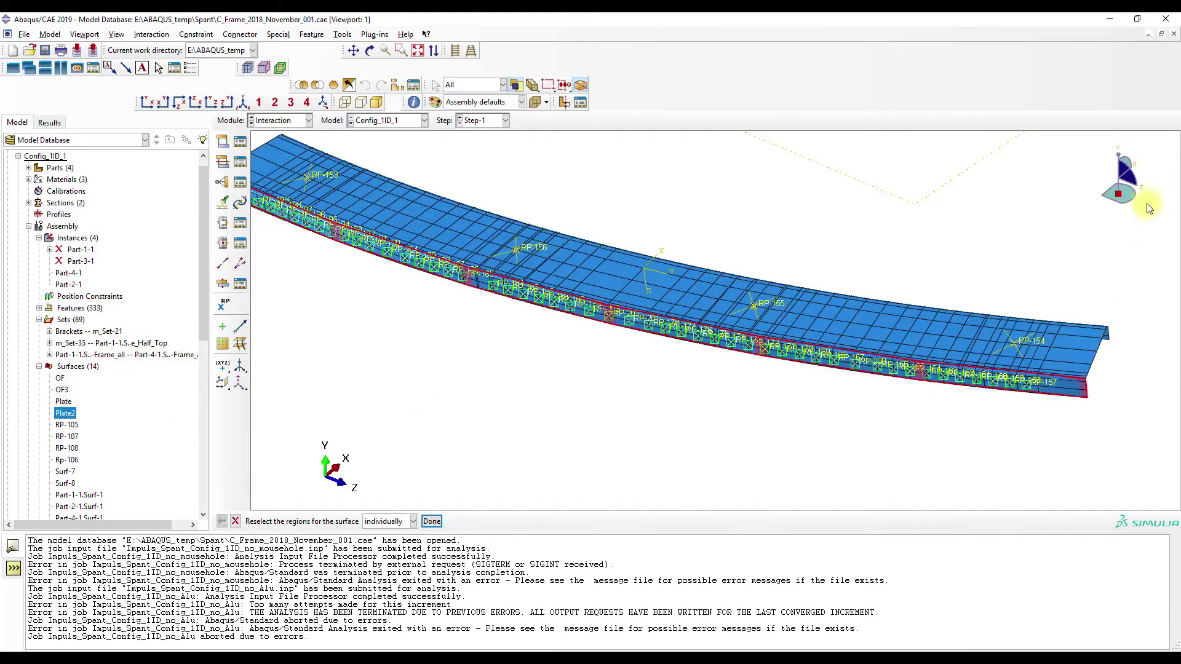
key(Escape)
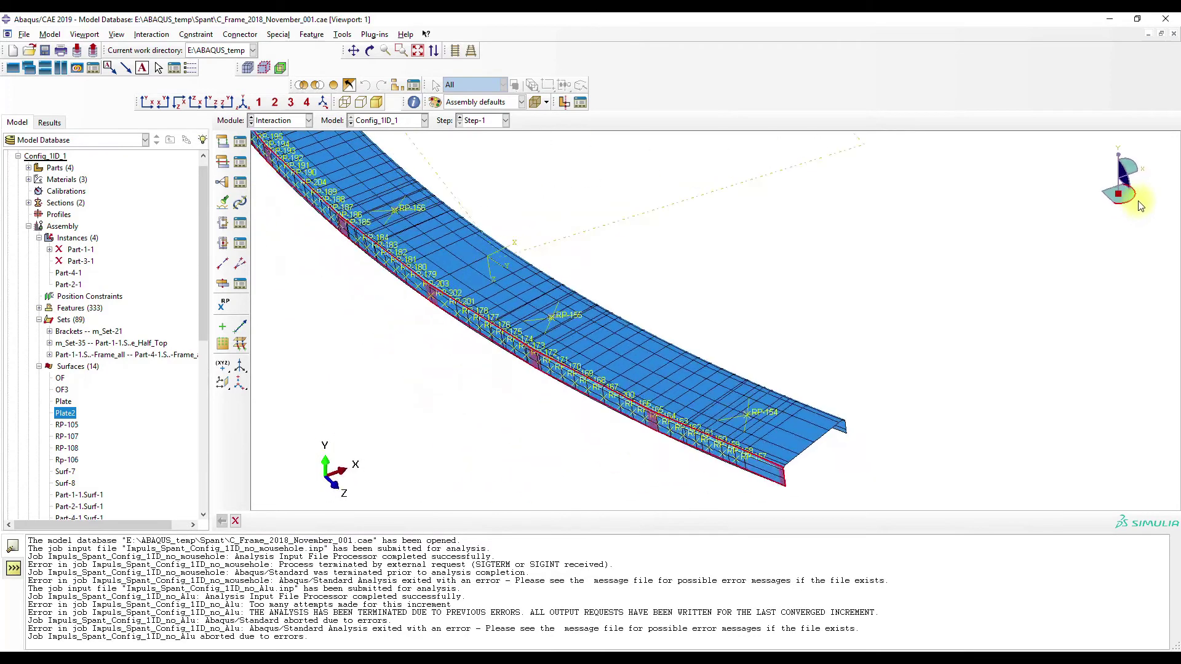
drag(1137, 198, 1144, 198)
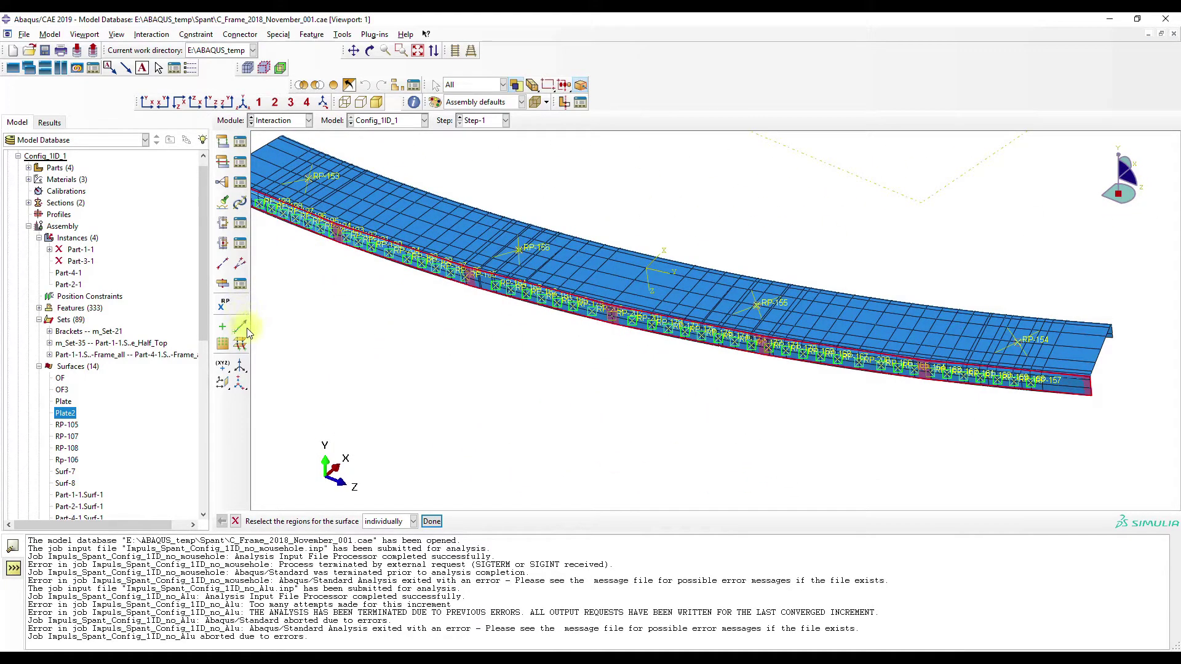
click(244, 284)
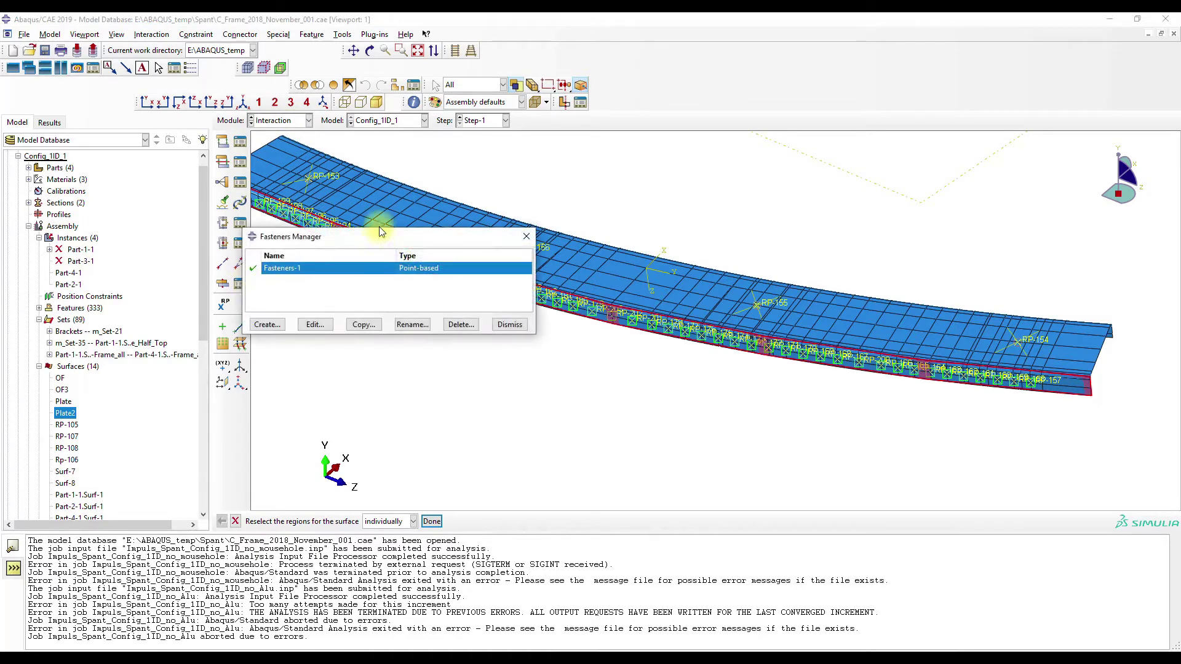
Abandon a new fastener and open Fasteners-1 for editing instead
drag(382, 229, 319, 334)
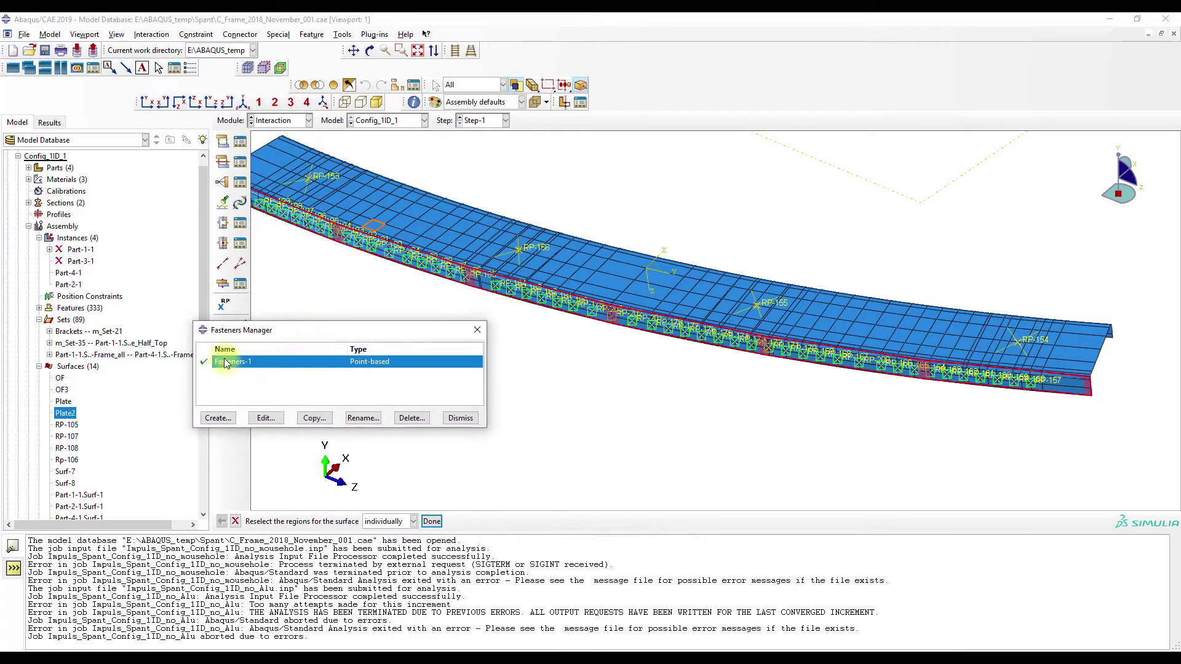
click(218, 418)
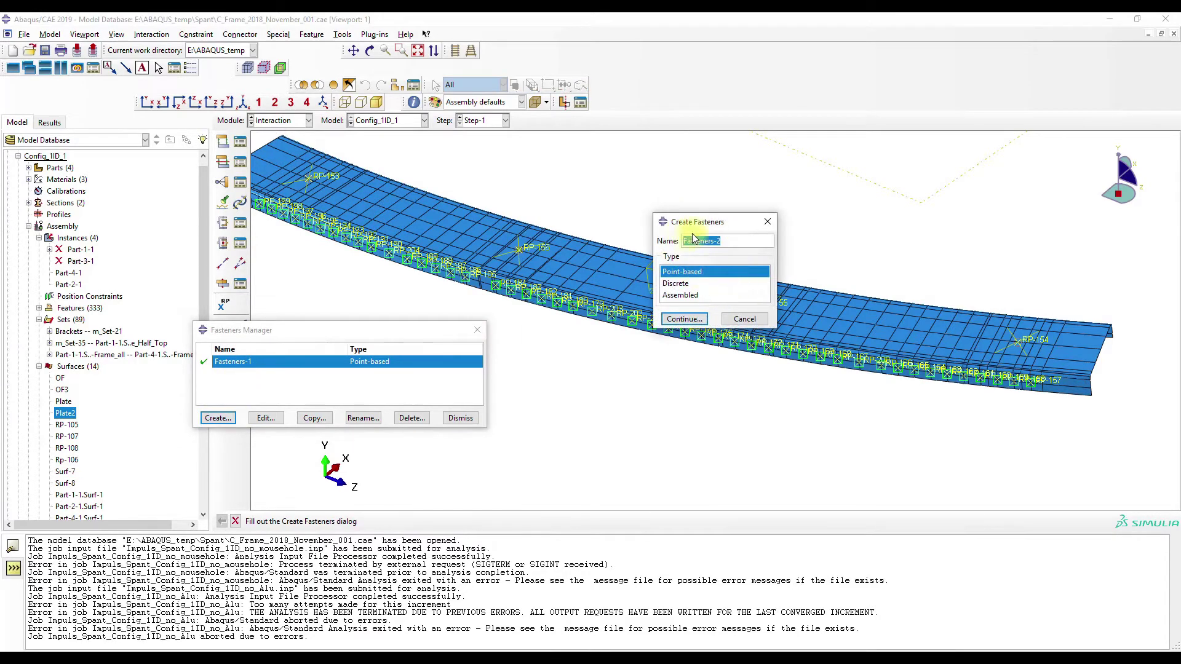
click(767, 222)
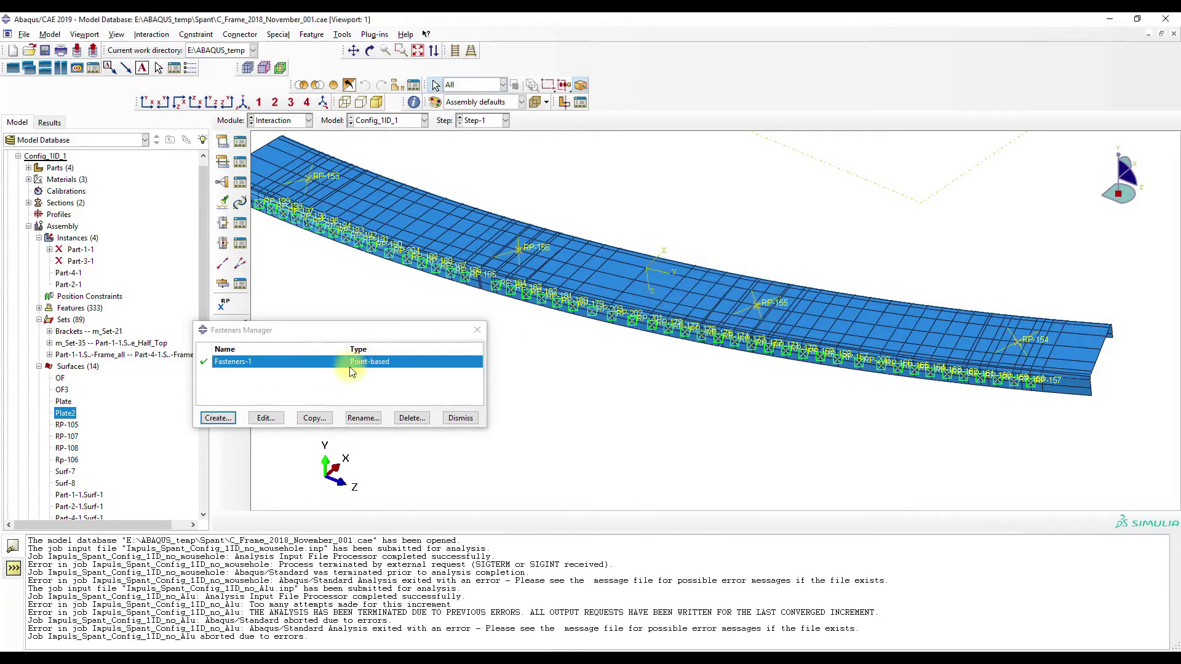
click(260, 420)
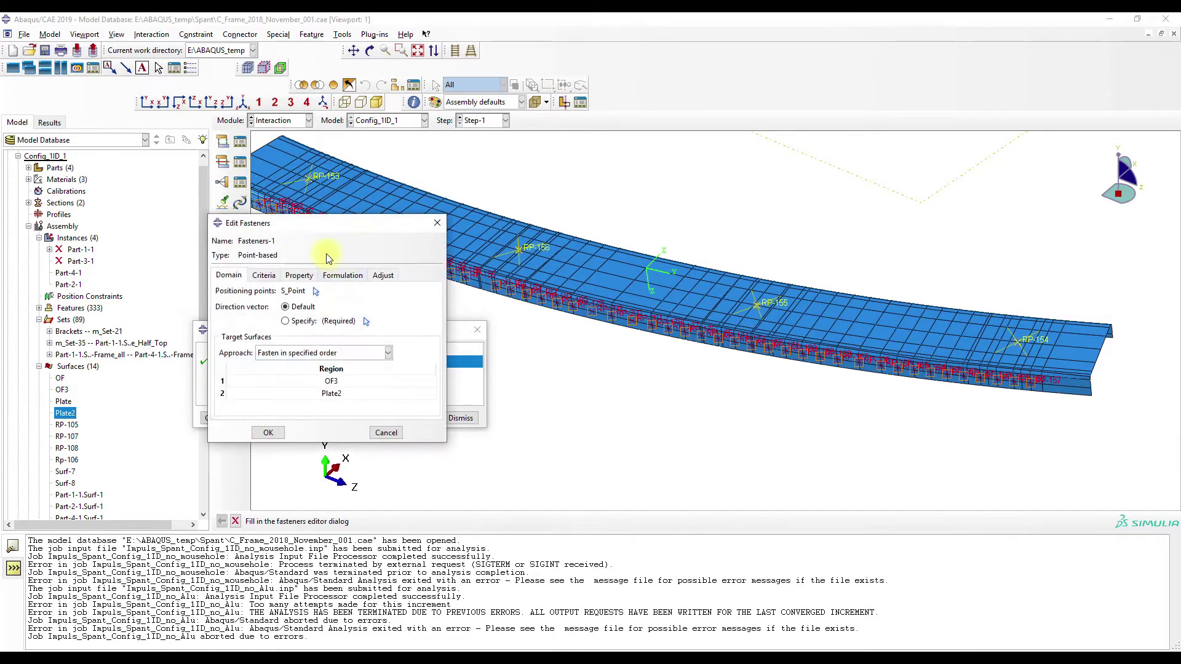
Highlight the OF3 and Plate2 target surfaces and check the attachment criteria
drag(288, 224, 295, 295)
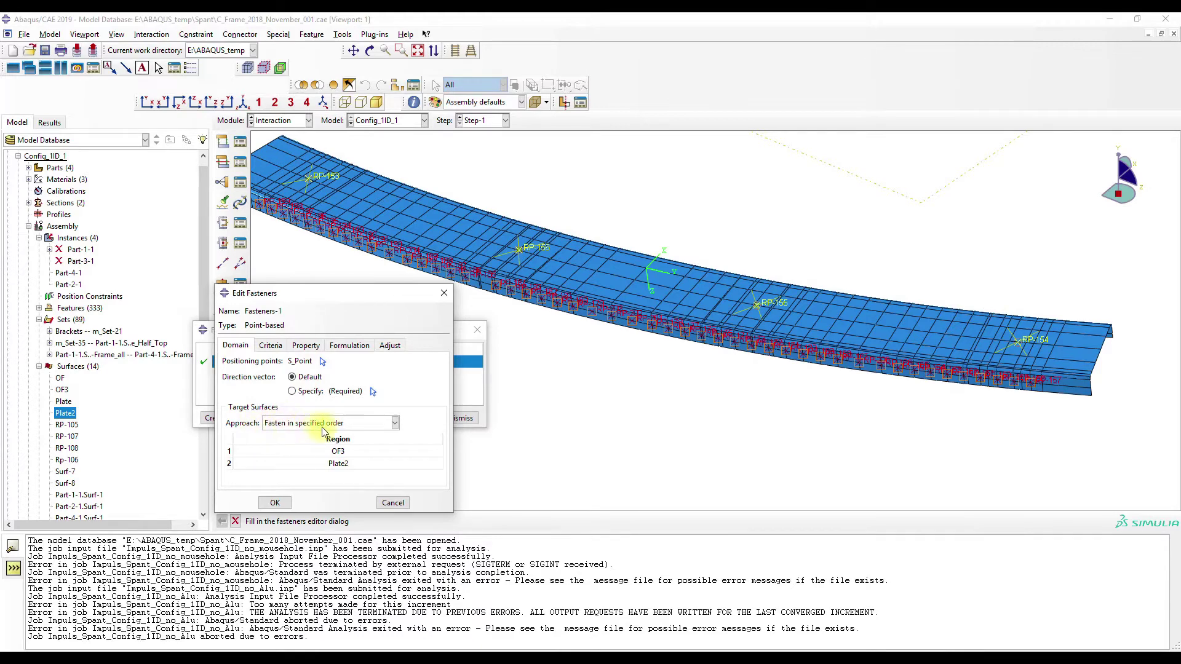
click(356, 453)
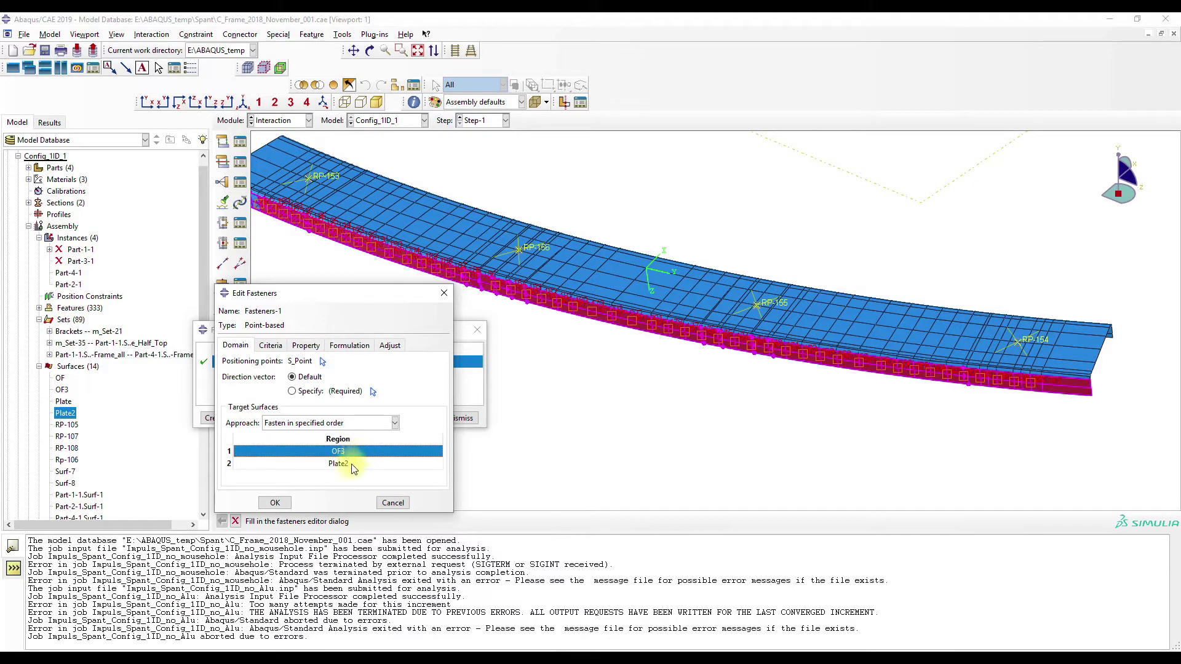
click(352, 465)
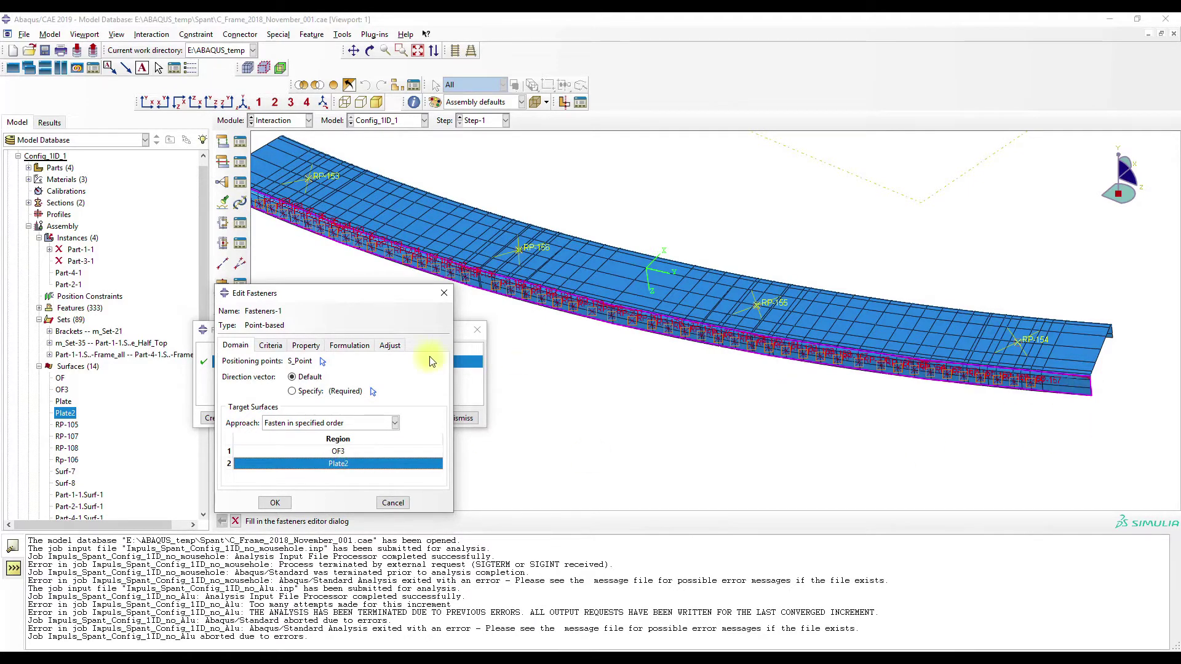
click(272, 347)
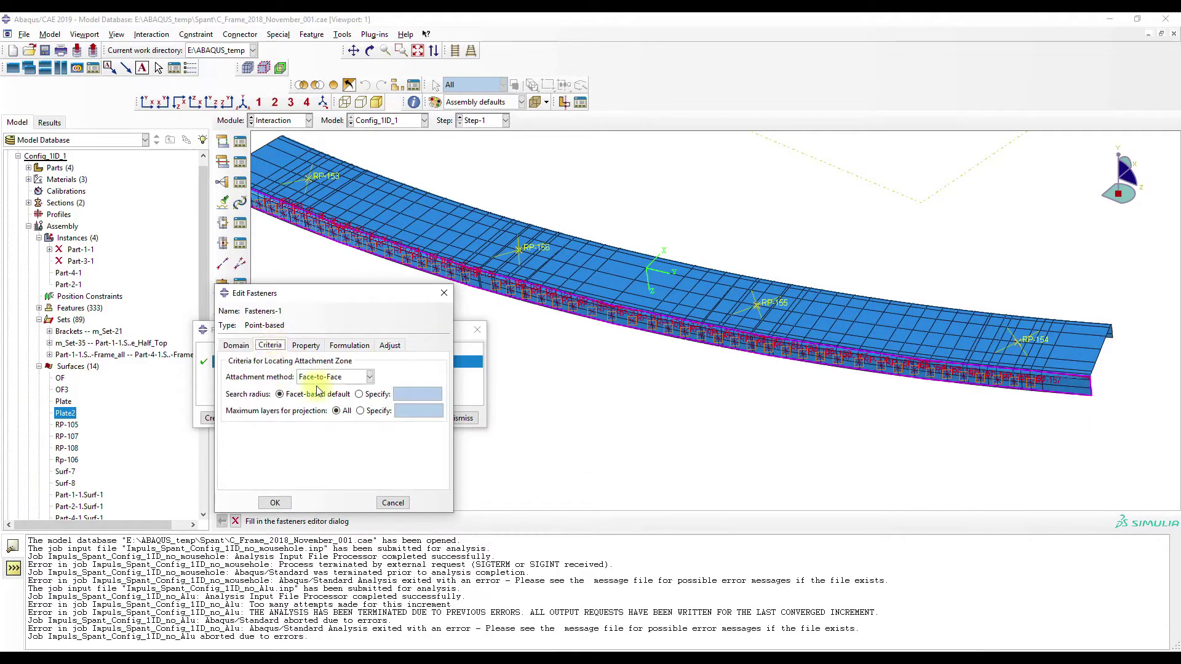
Review the 4.45 influence and physical radius and rigid MPC, then close the fastener dialogs
click(306, 346)
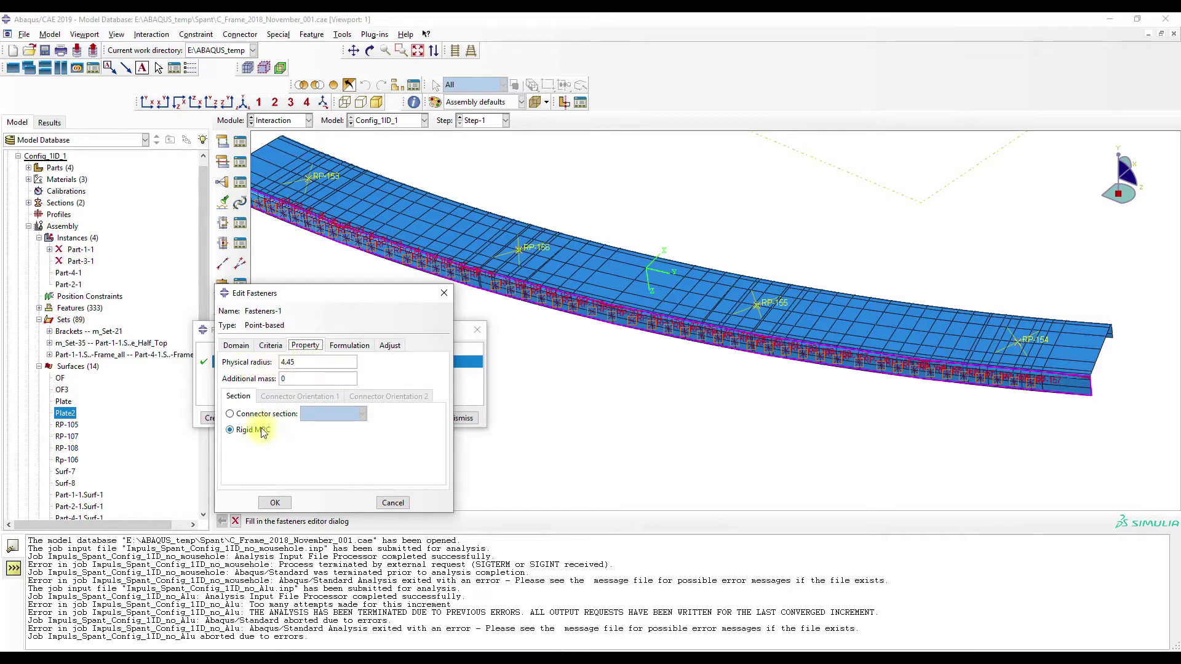
click(347, 346)
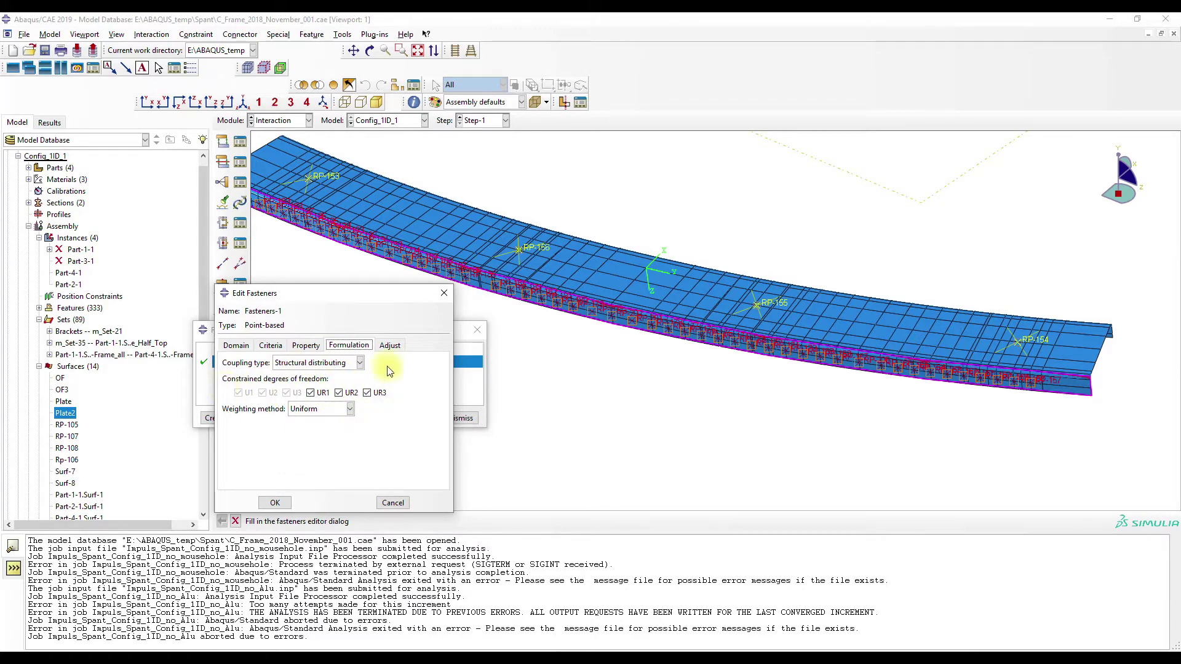
click(390, 345)
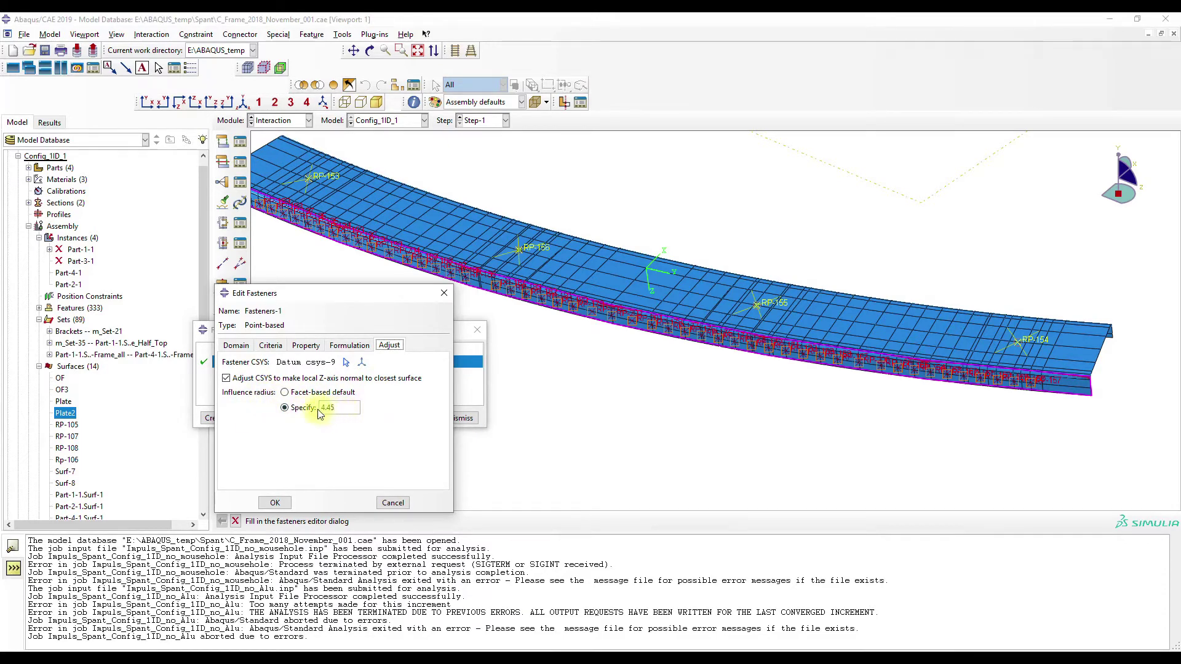
click(305, 345)
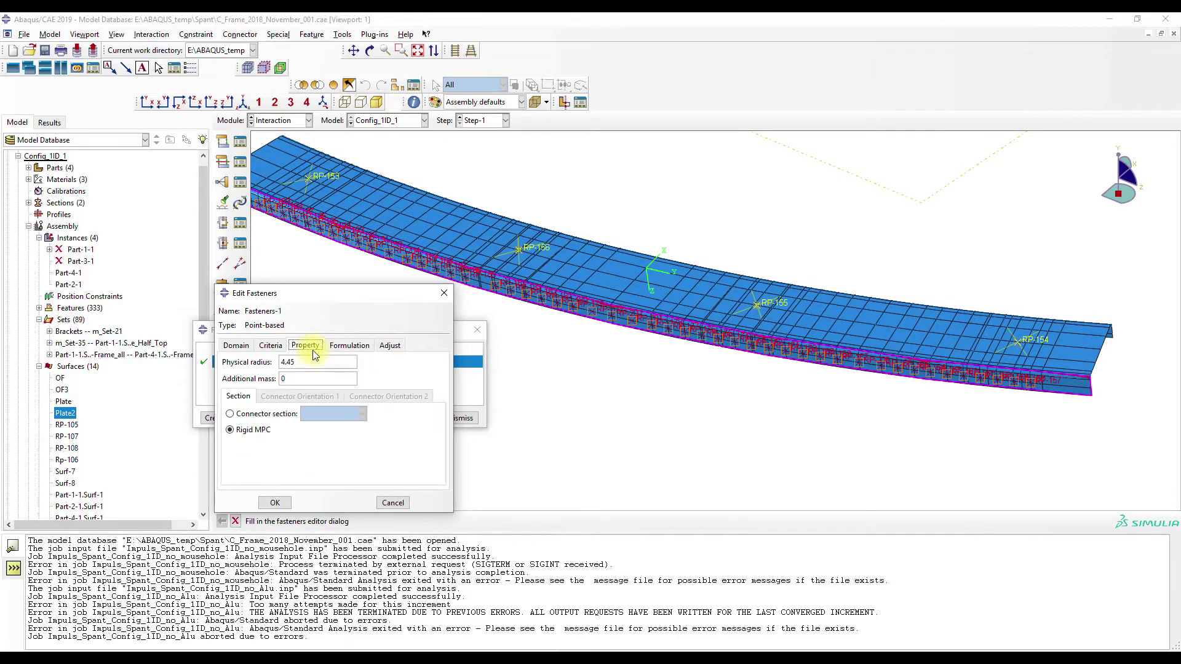
click(401, 341)
click(470, 294)
click(478, 330)
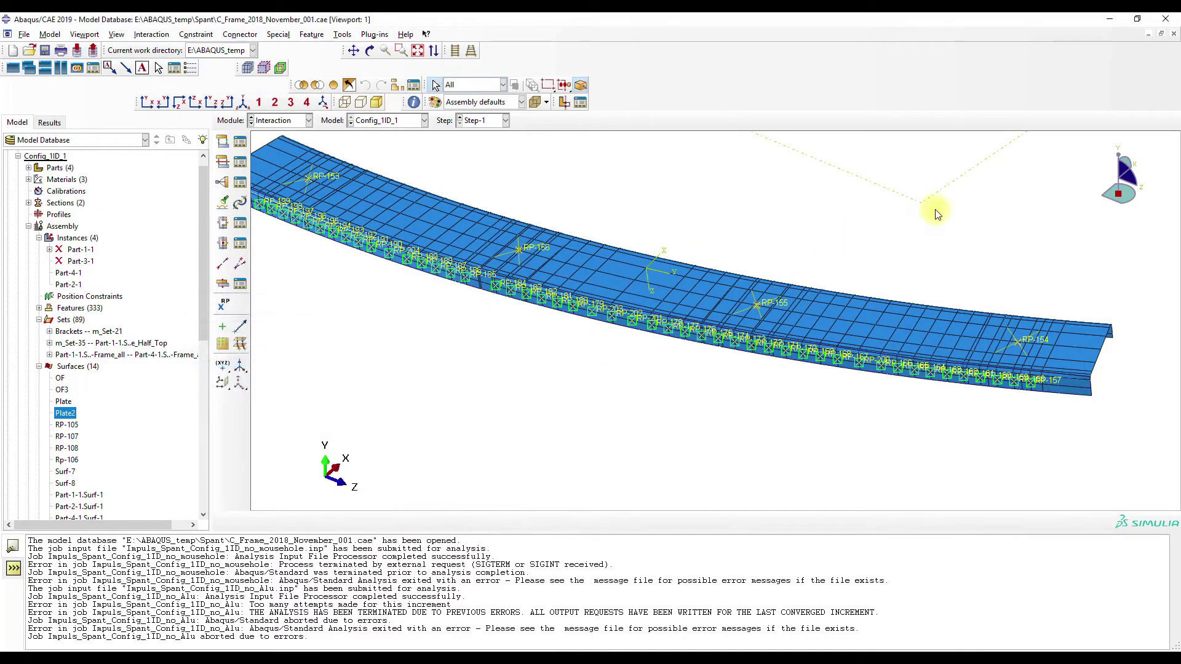
Zoom in on the curved beam in front view, then bring up the slides PDF in Chrome
click(1138, 197)
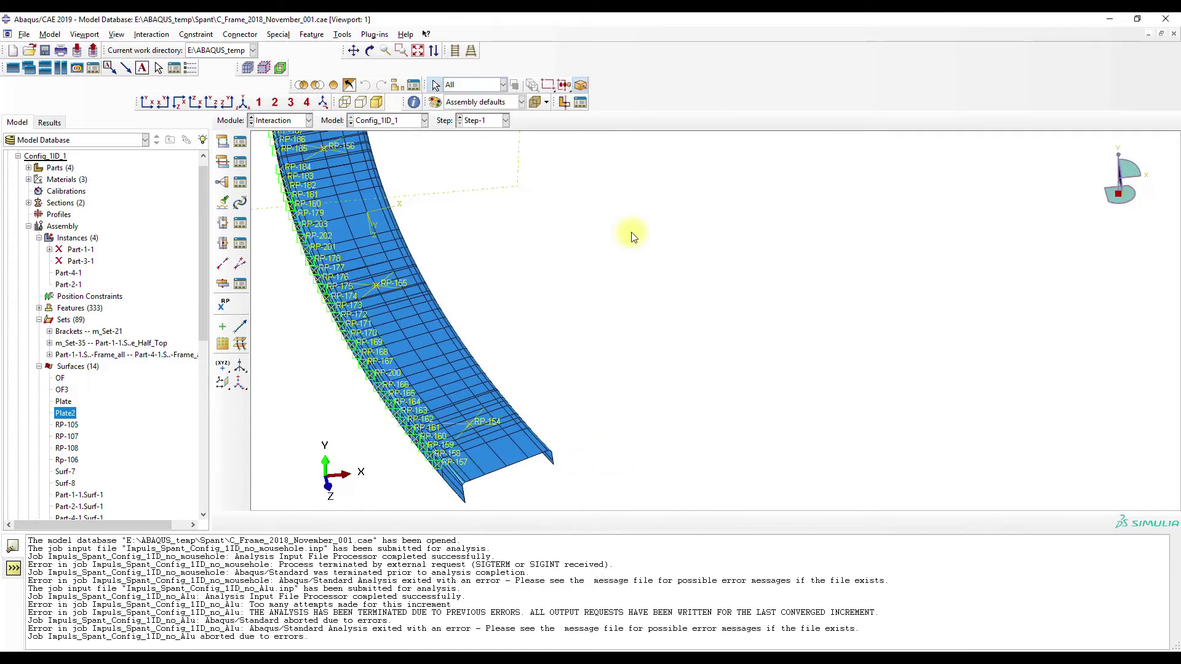
click(400, 50)
drag(377, 167, 520, 359)
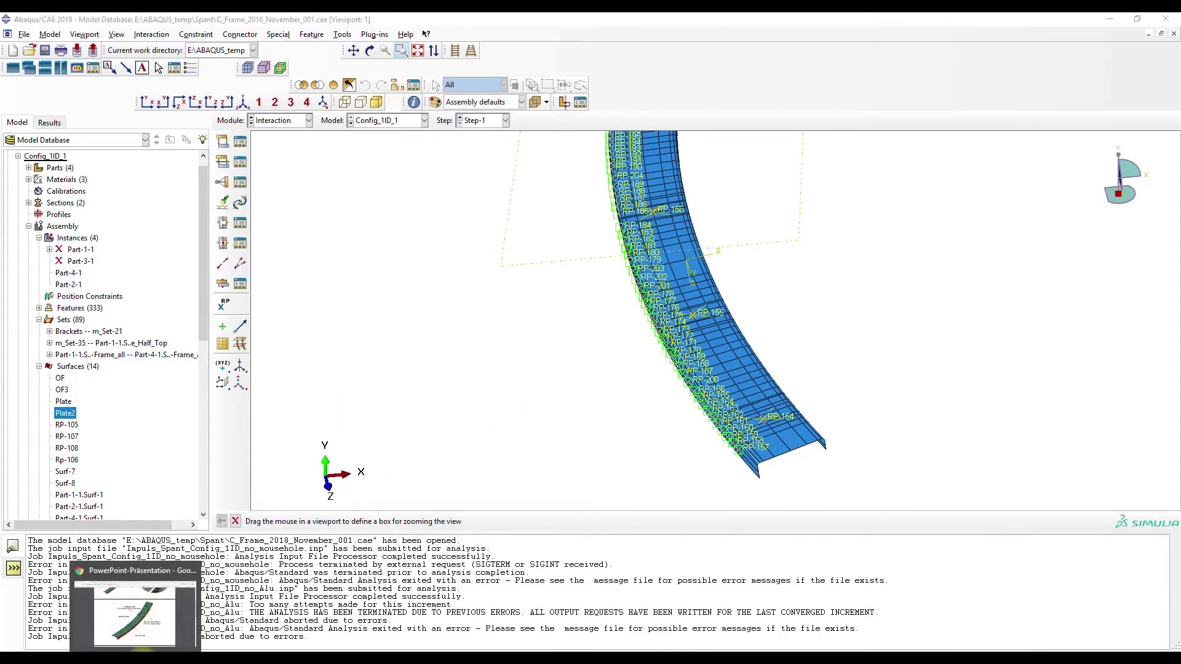
click(134, 614)
scroll(462, 404, down, 3)
scroll(462, 404, down, 3)
scroll(695, 397, down, 1)
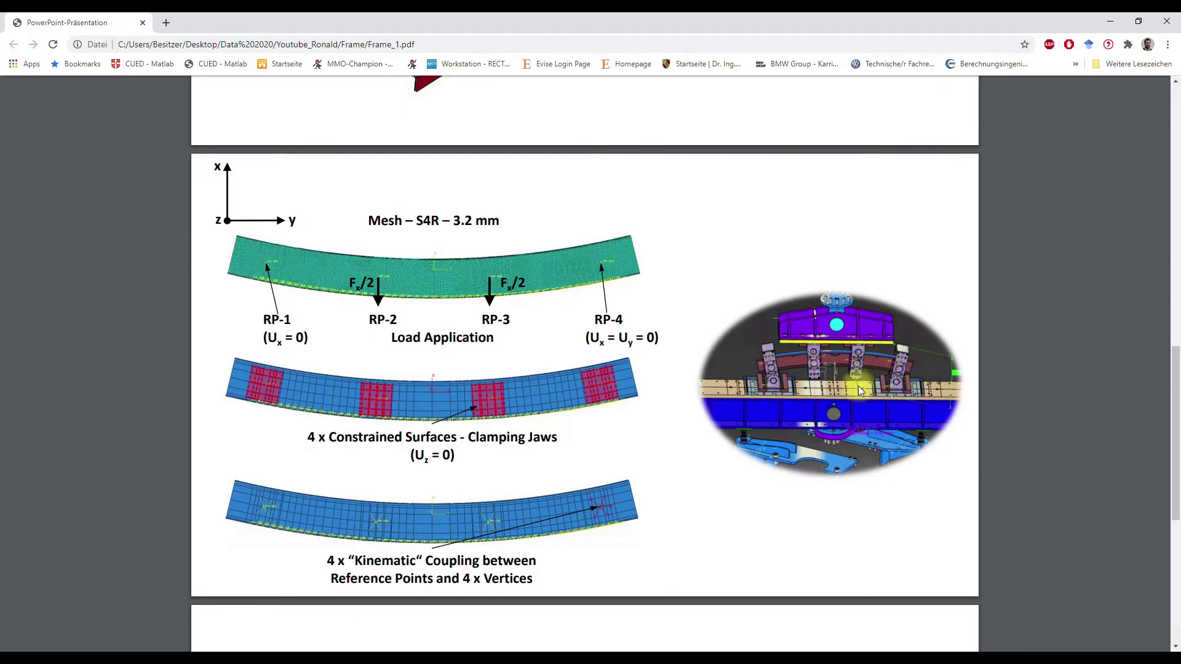
ctrl+scroll(895, 382, up, 3)
ctrl+scroll(880, 382, up, 2)
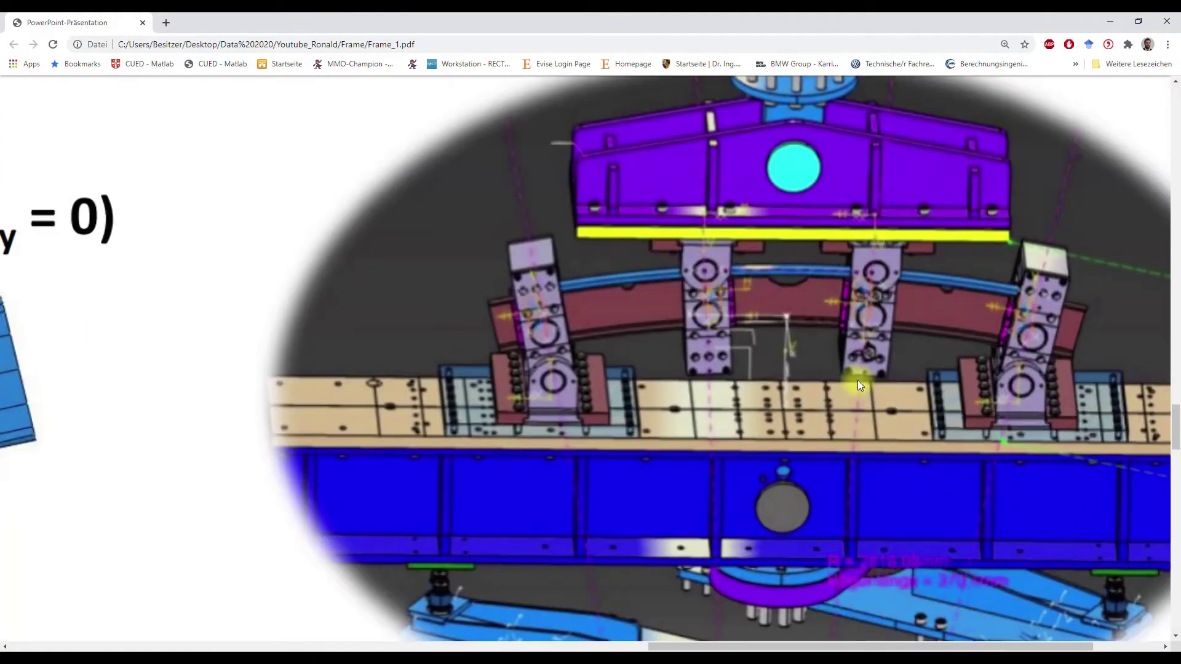
ctrl+scroll(825, 372, up, 1)
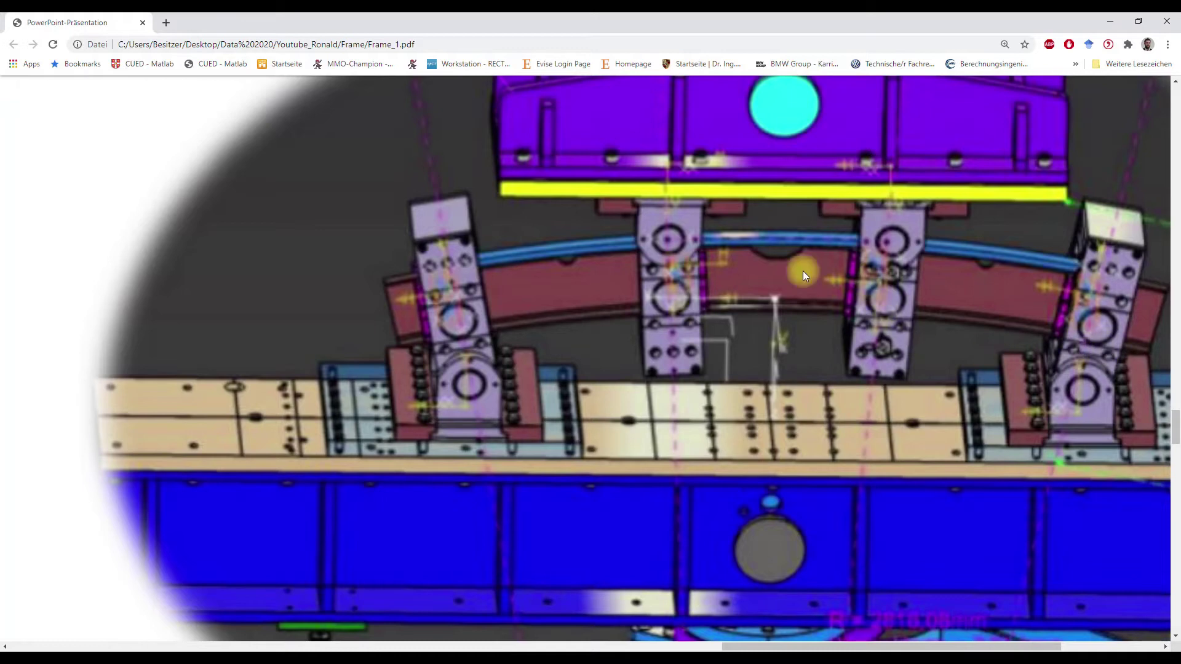
ctrl+scroll(600, 274, down, 2)
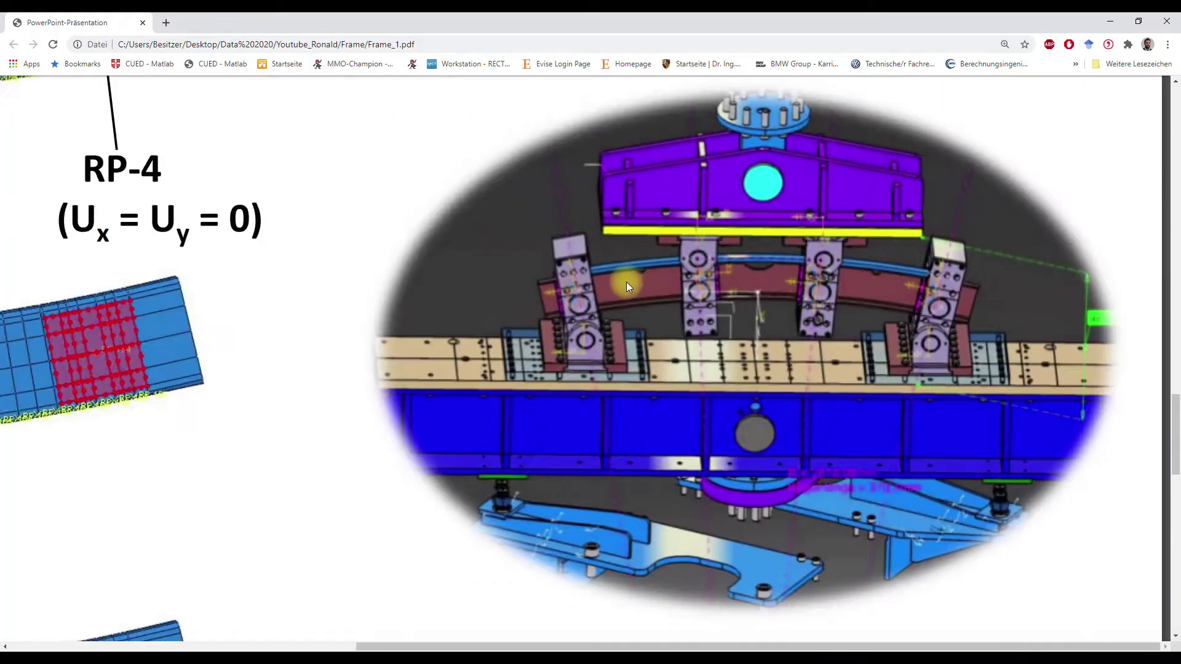
ctrl+scroll(627, 281, down, 2)
ctrl+scroll(611, 288, down, 1)
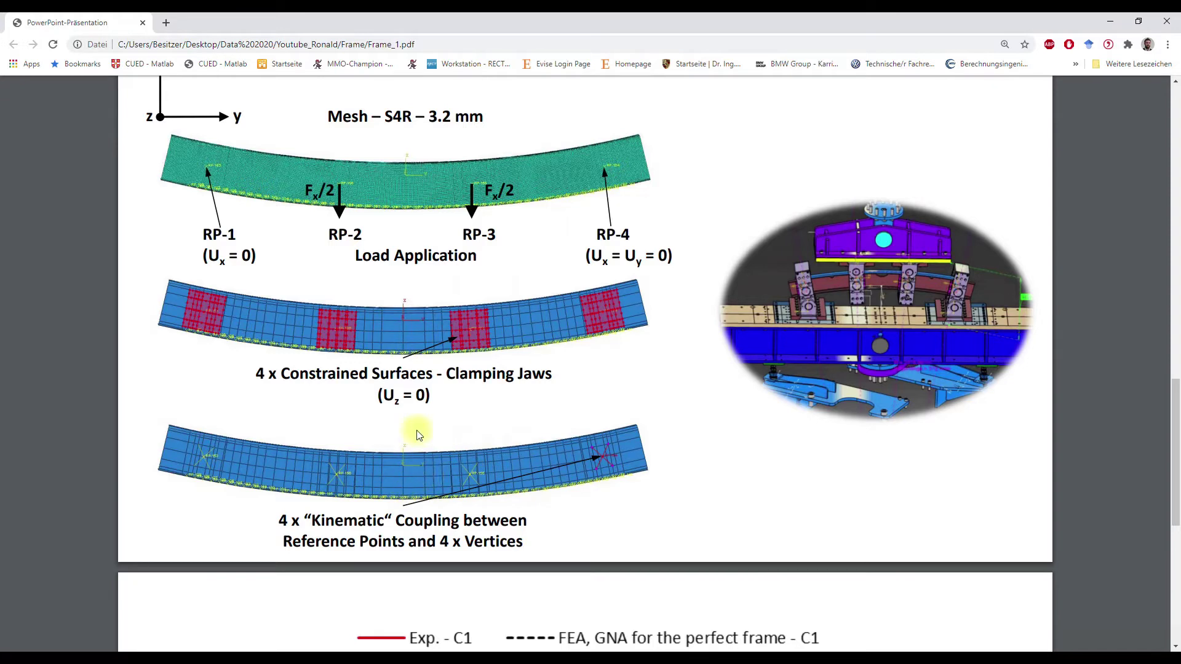
scroll(388, 305, up, 1)
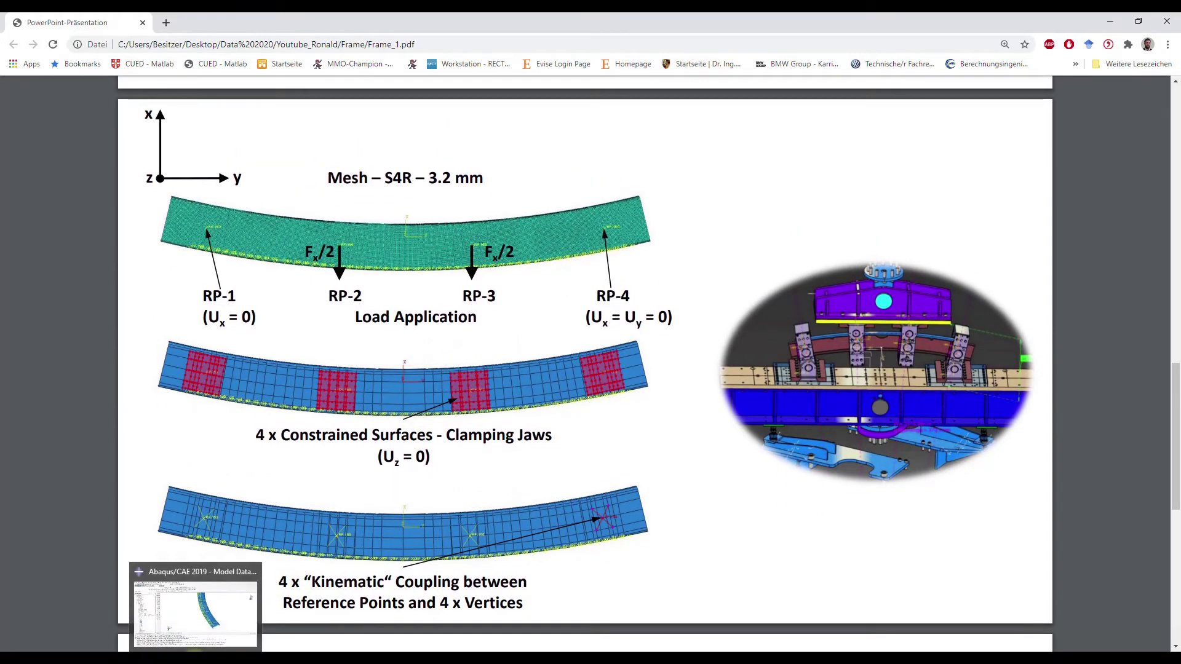
Zoom onto the flange at RP-154 and highlight the faces in the Brackets set
click(203, 647)
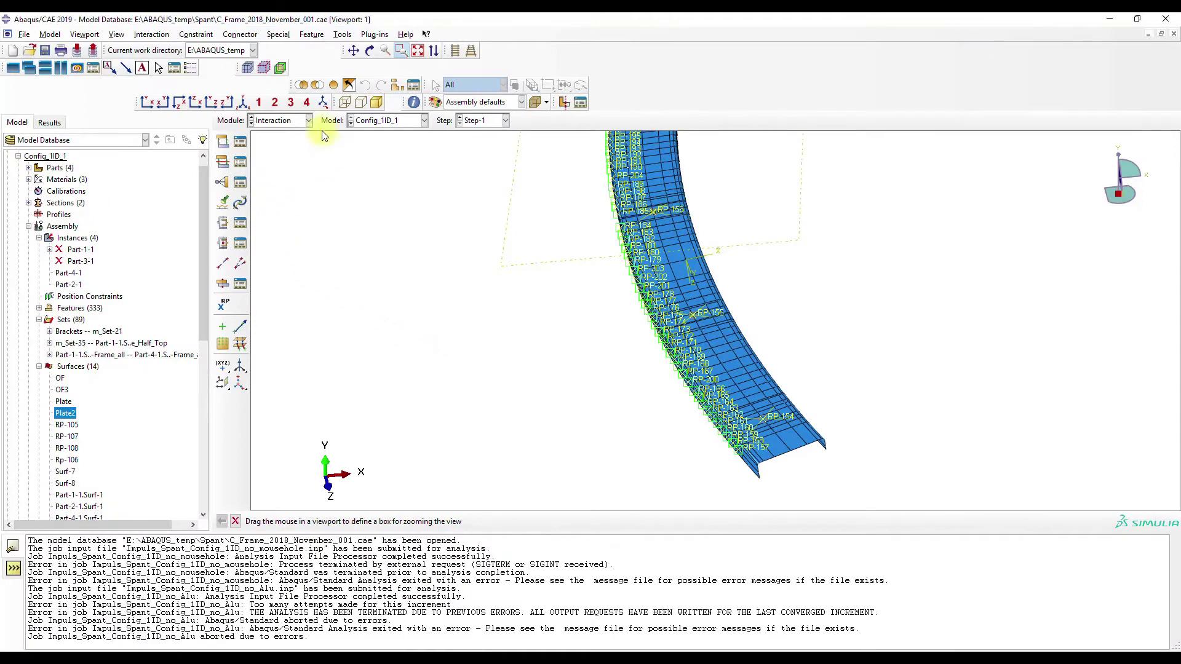
drag(730, 396, 820, 467)
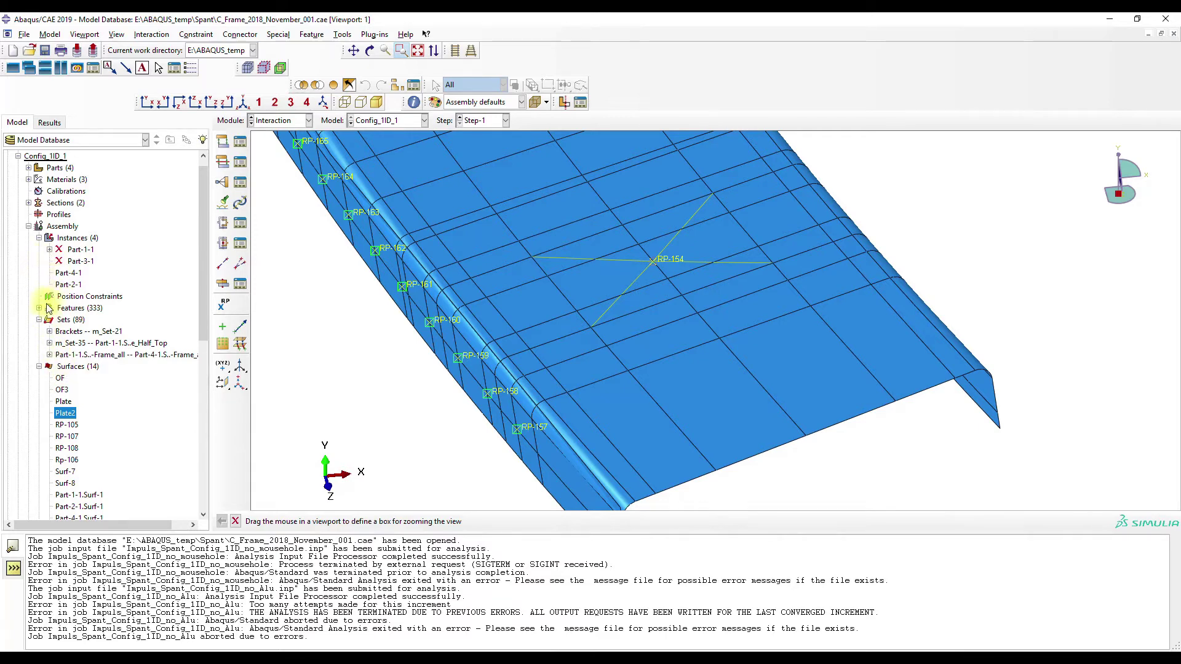
click(49, 331)
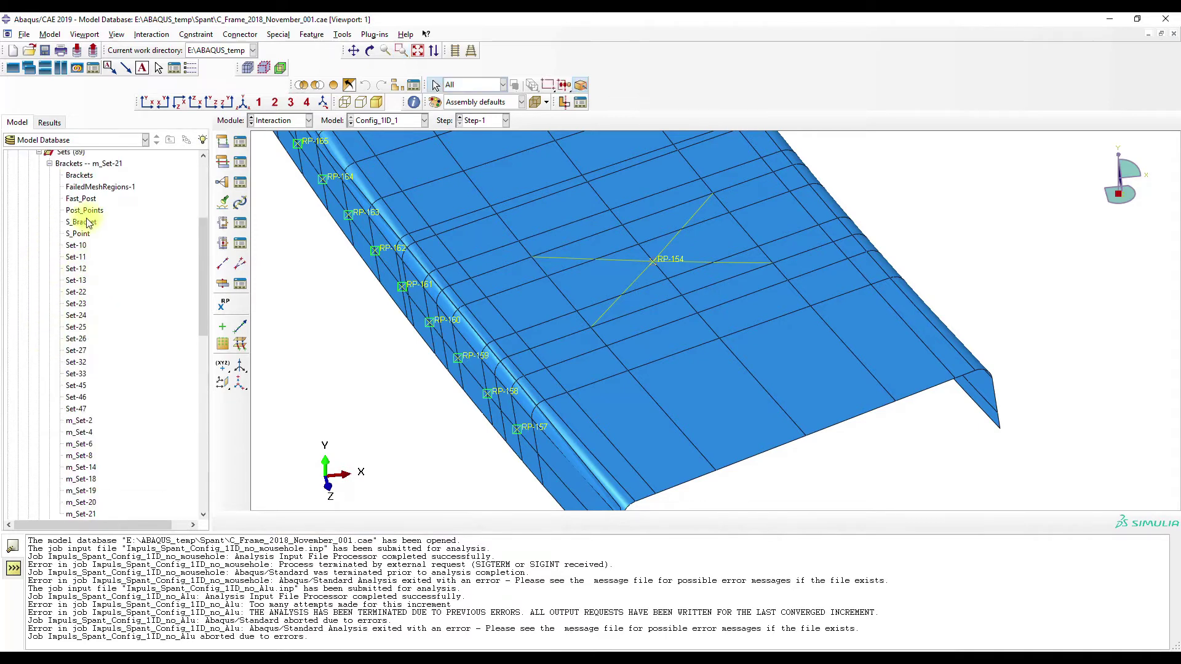
click(85, 178)
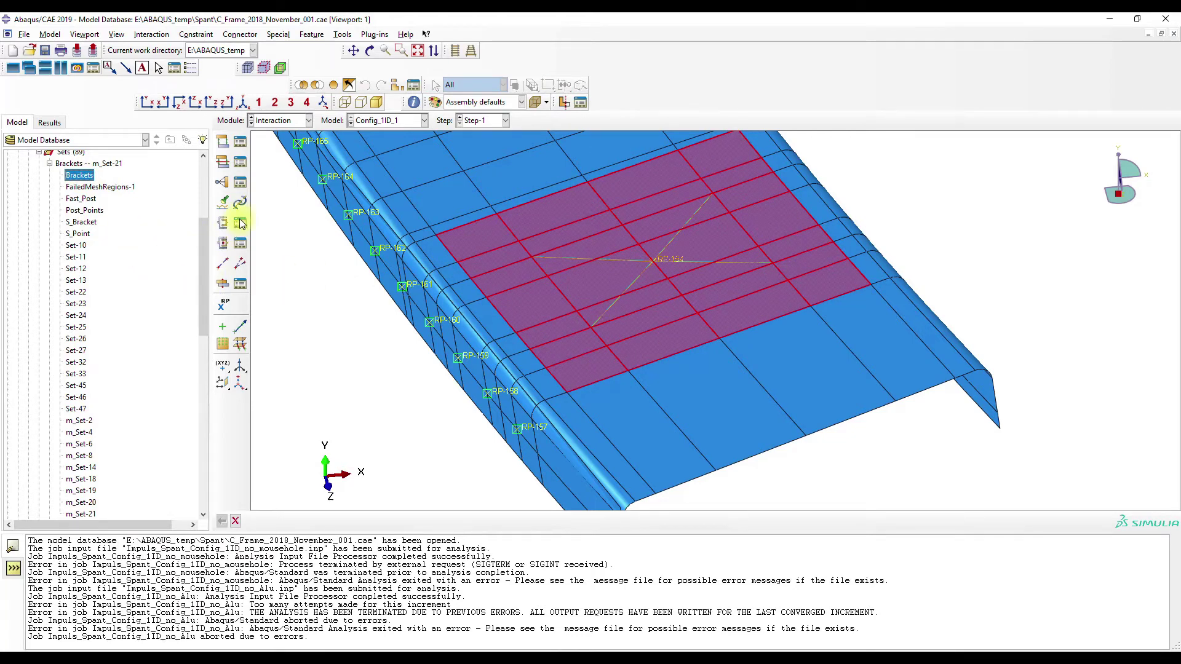
click(232, 522)
click(533, 258)
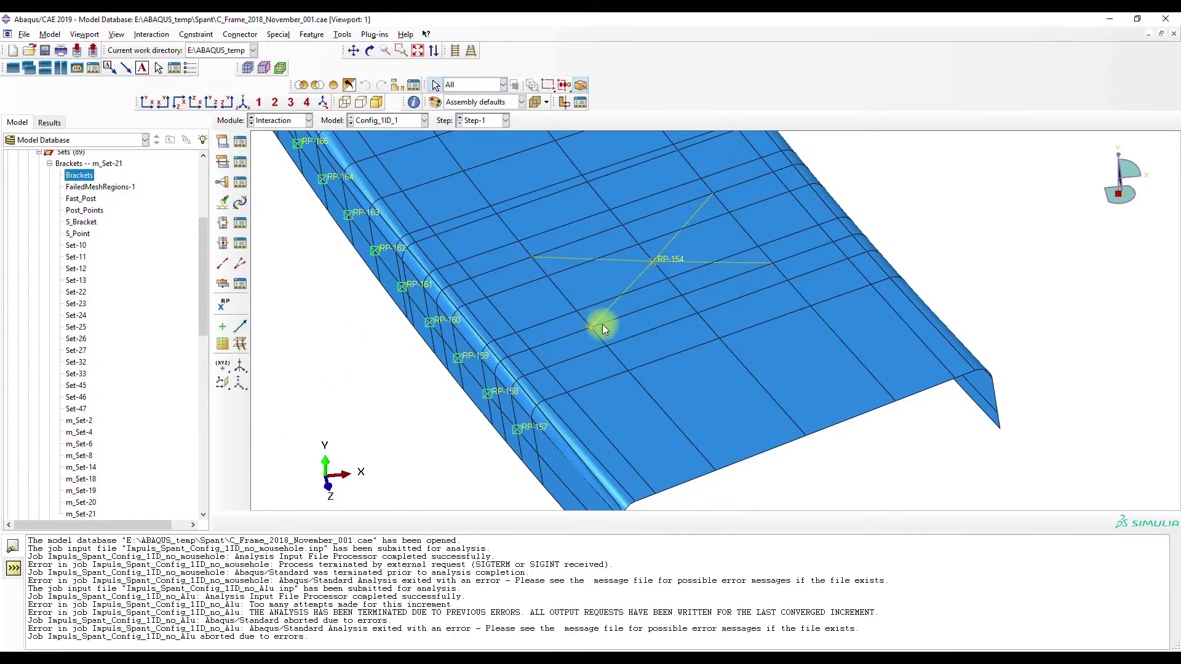
click(773, 263)
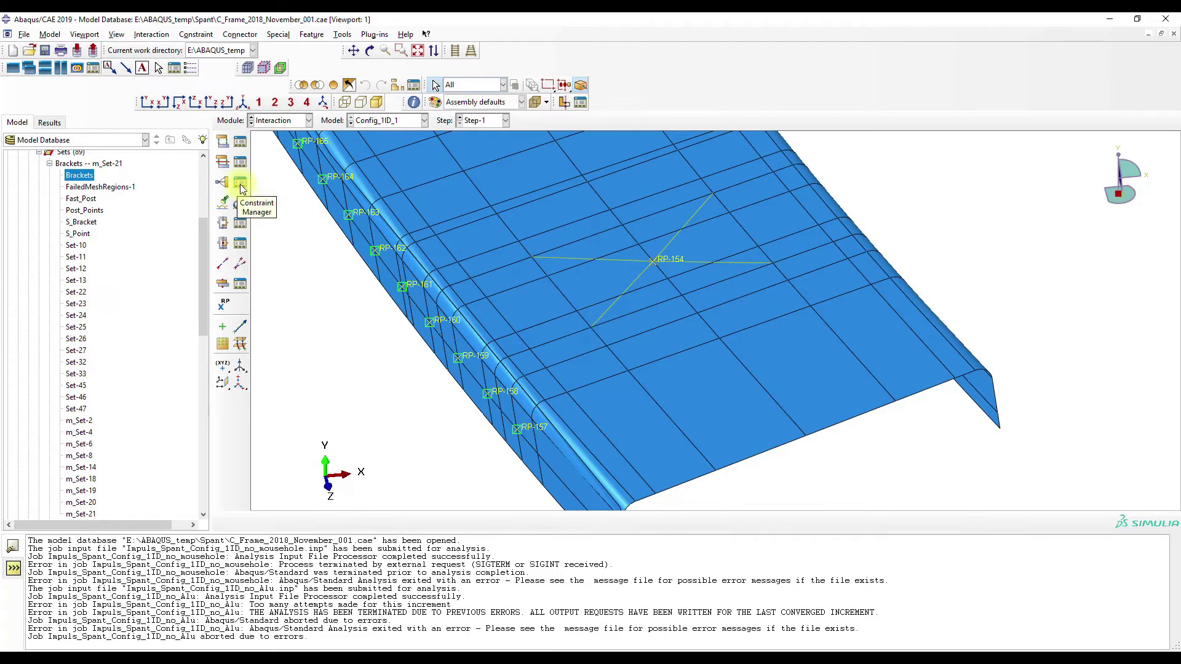
Open Constraint-1 from the Constraint Manager after cancelling a new constraint
click(242, 189)
drag(225, 121, 211, 341)
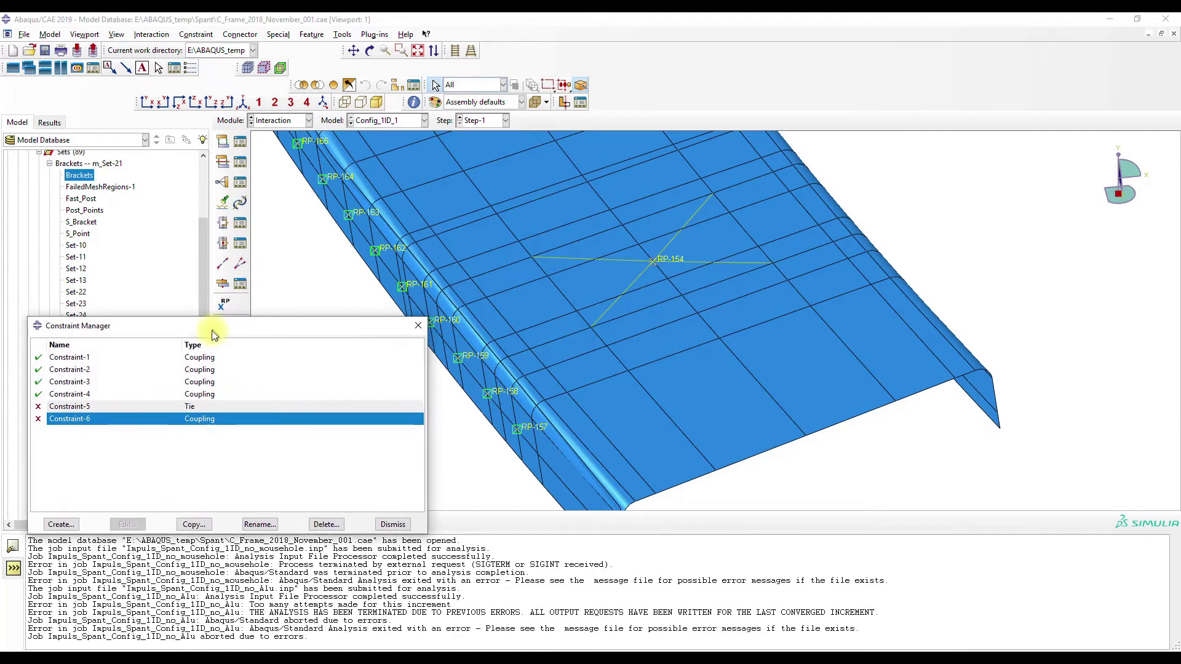
click(59, 526)
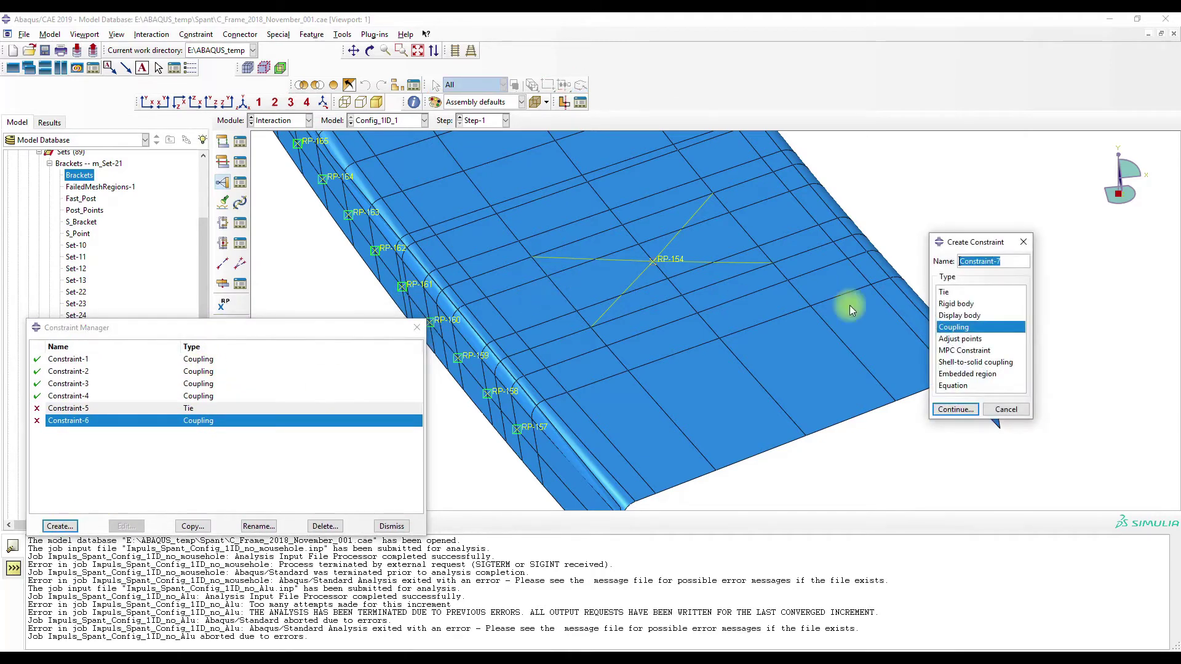
click(1020, 243)
click(166, 358)
click(126, 526)
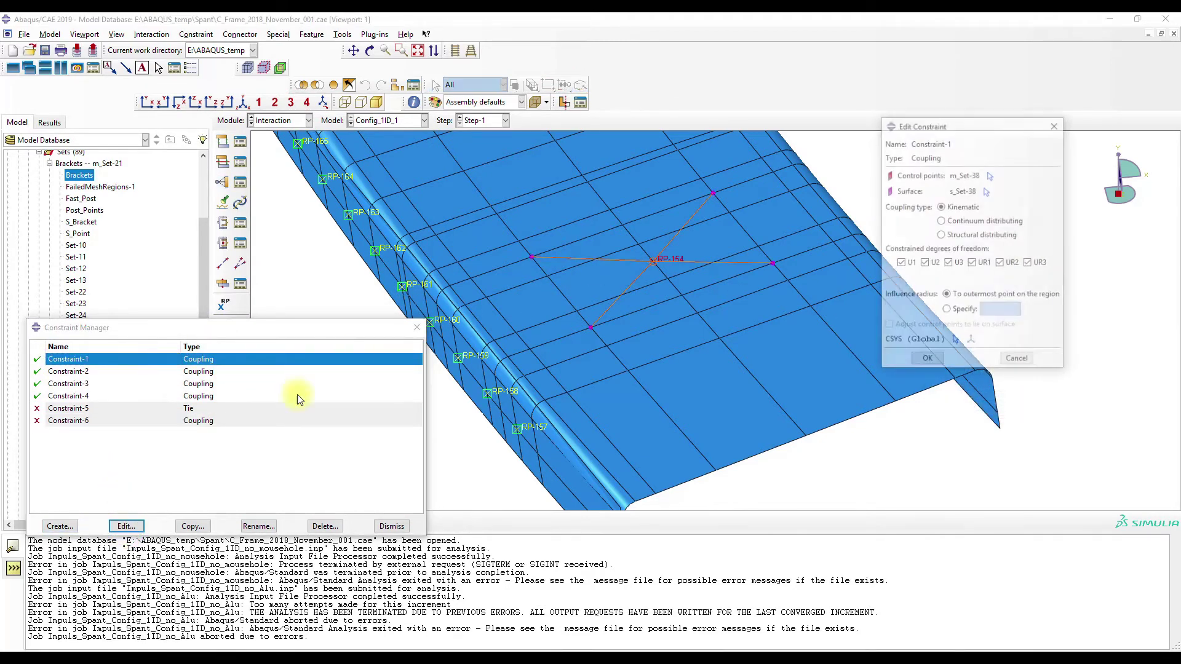
Confirm Constraint-1's six-DOF kinematic coupling, close it, and switch to the Load module
drag(923, 126, 956, 168)
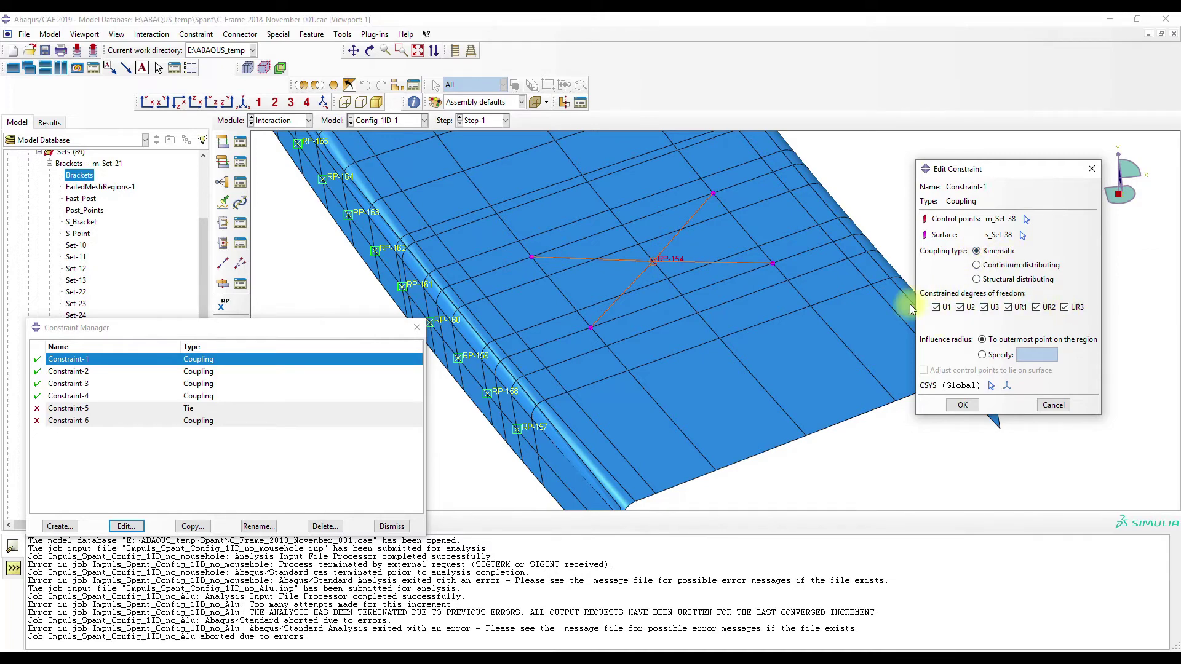
click(1052, 404)
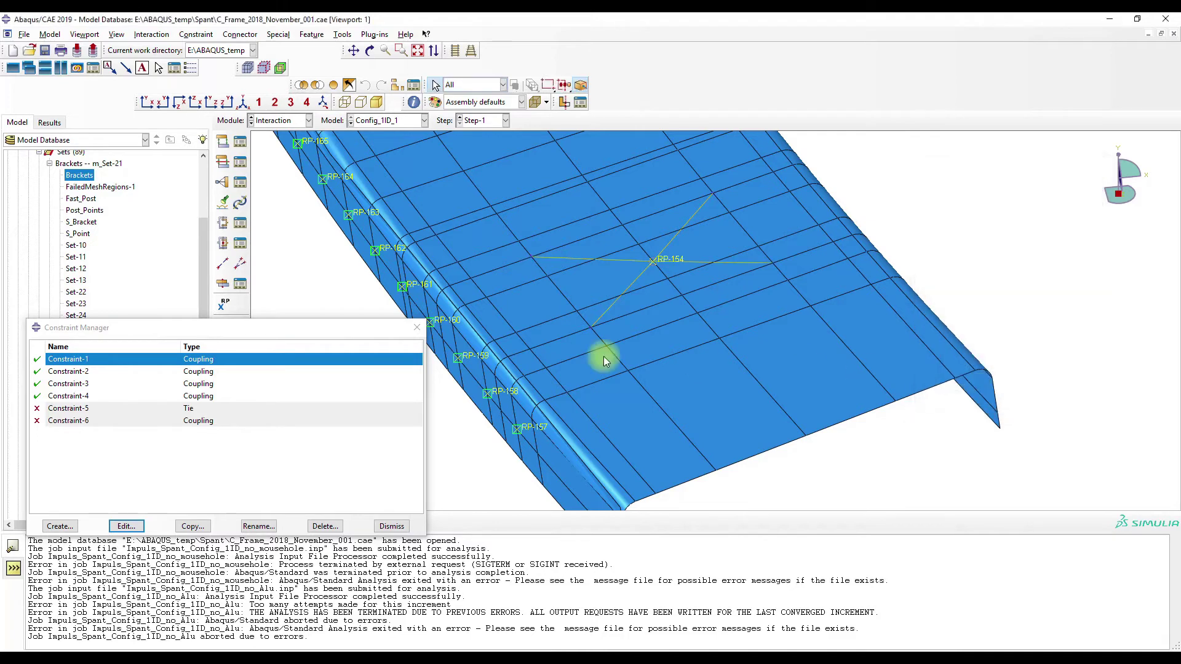
click(417, 328)
click(277, 120)
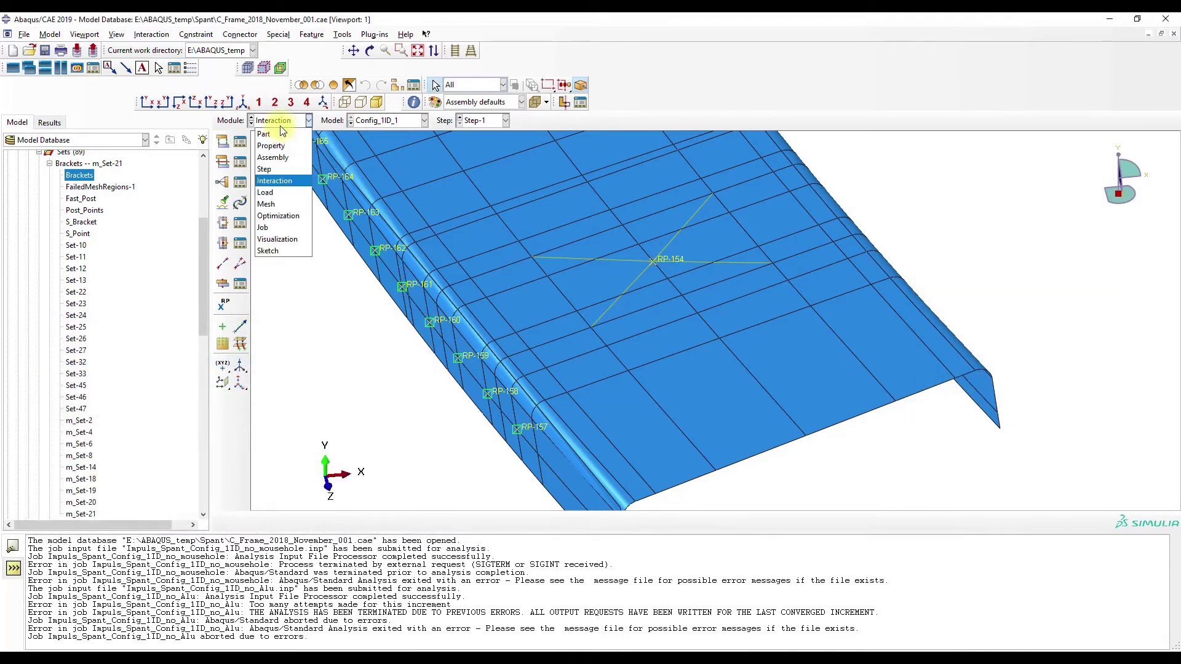
click(287, 198)
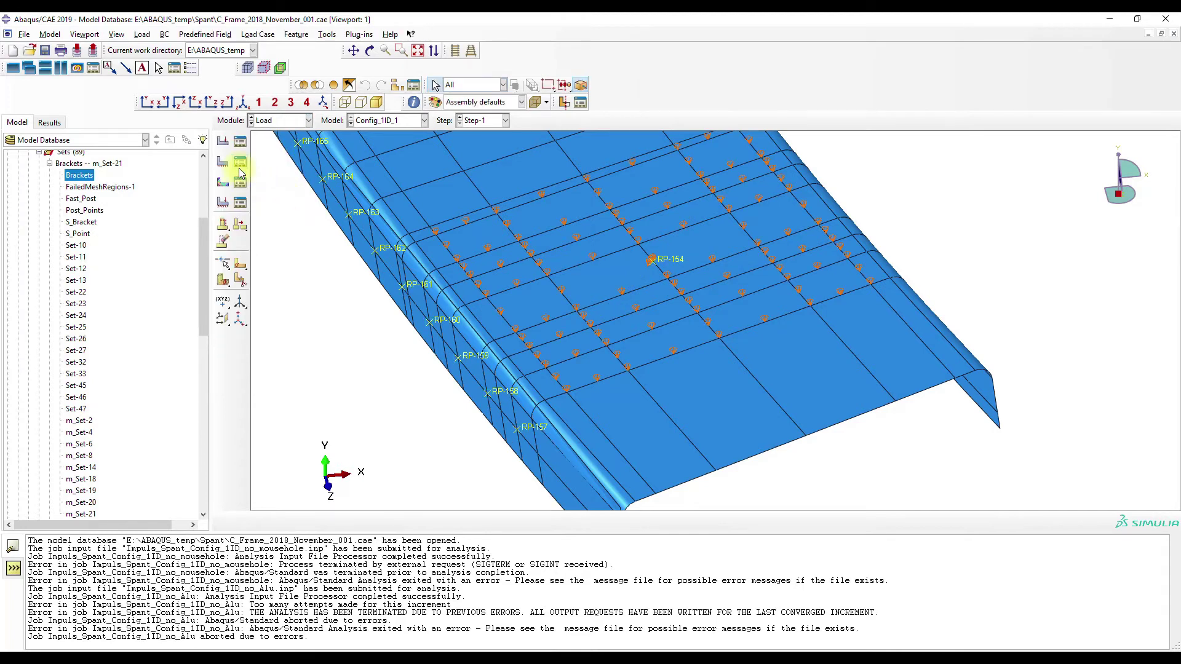
click(239, 167)
double_click(170, 338)
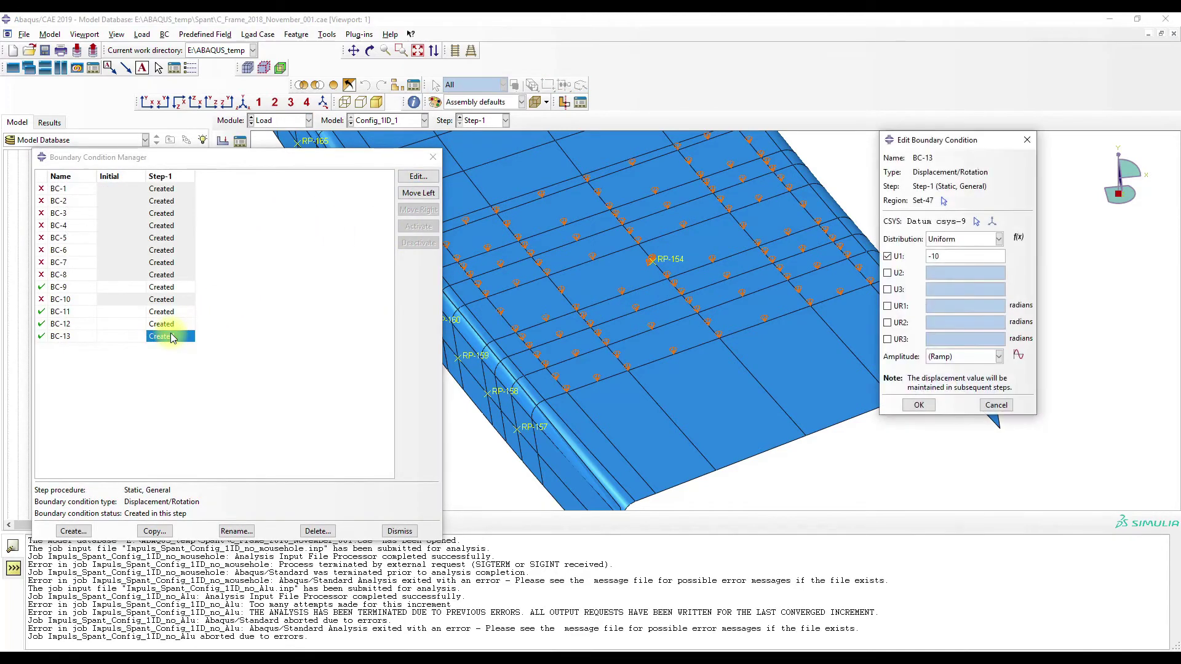
double_click(166, 324)
double_click(175, 312)
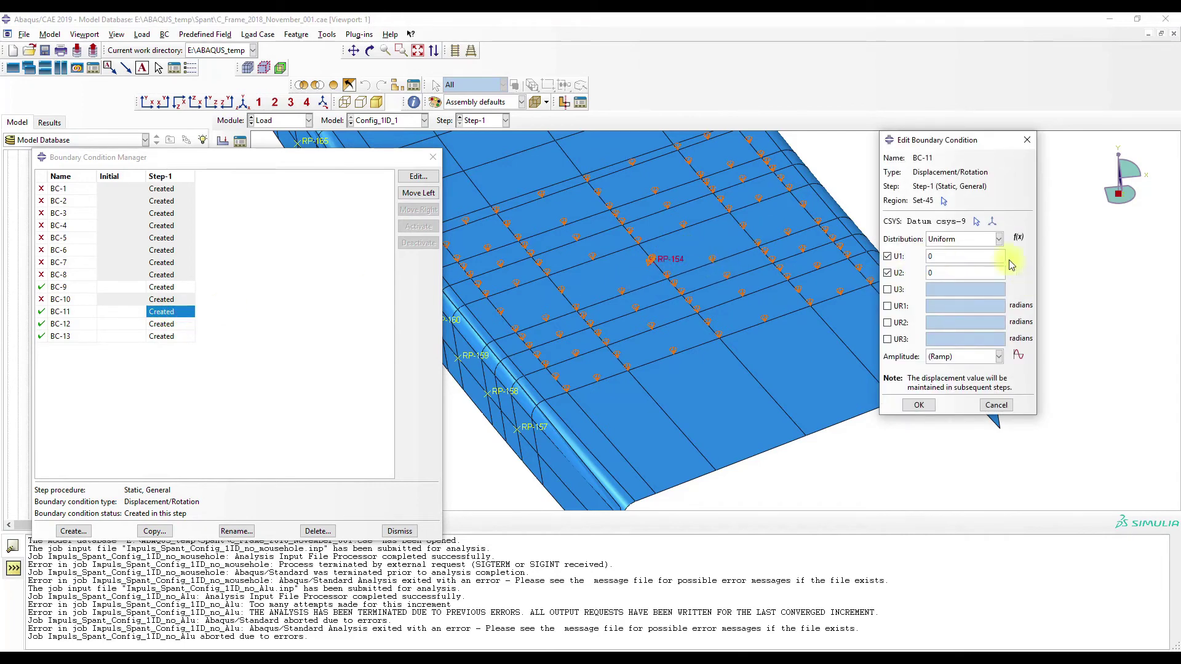
click(1035, 140)
double_click(162, 286)
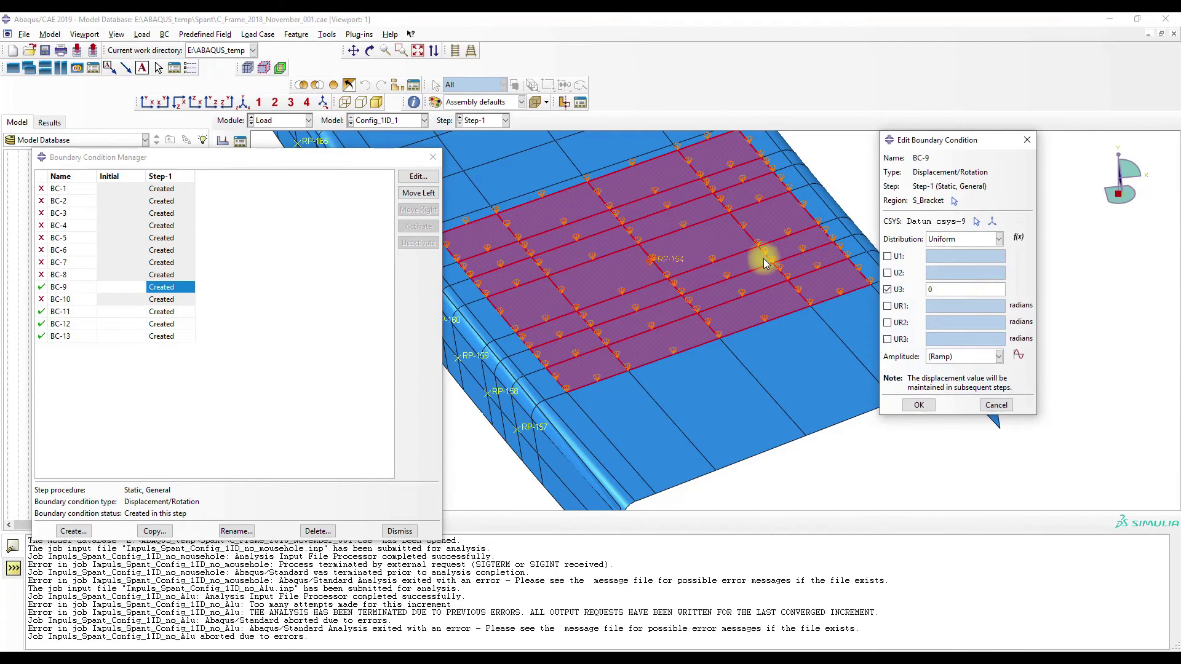
click(417, 52)
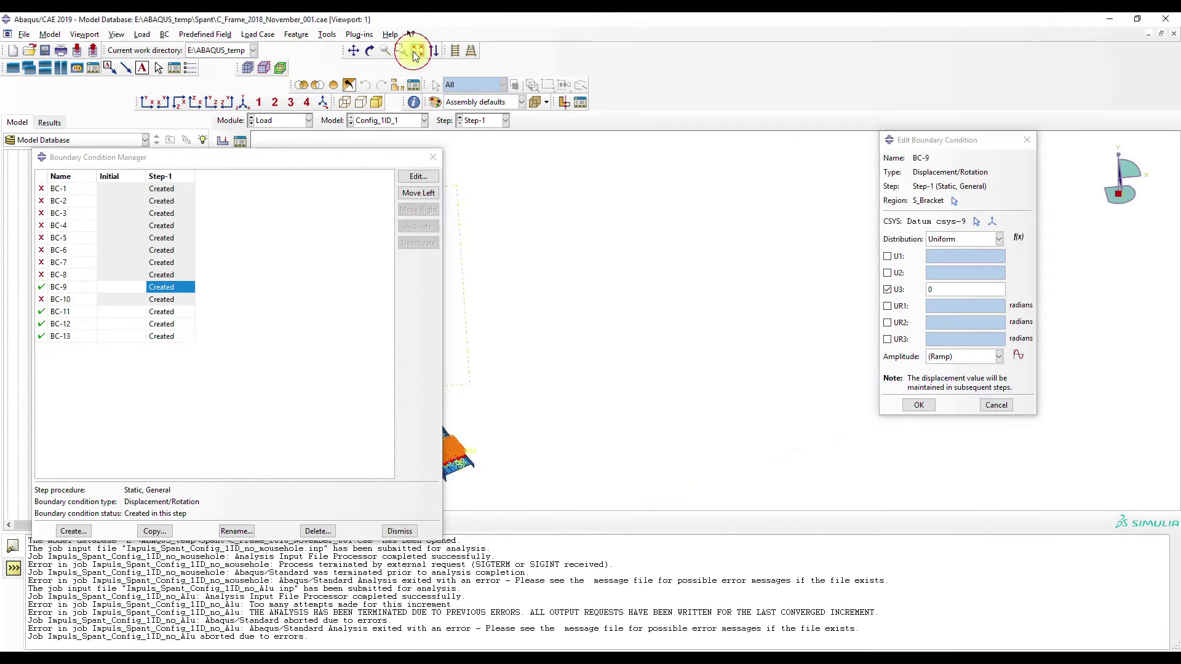
click(433, 157)
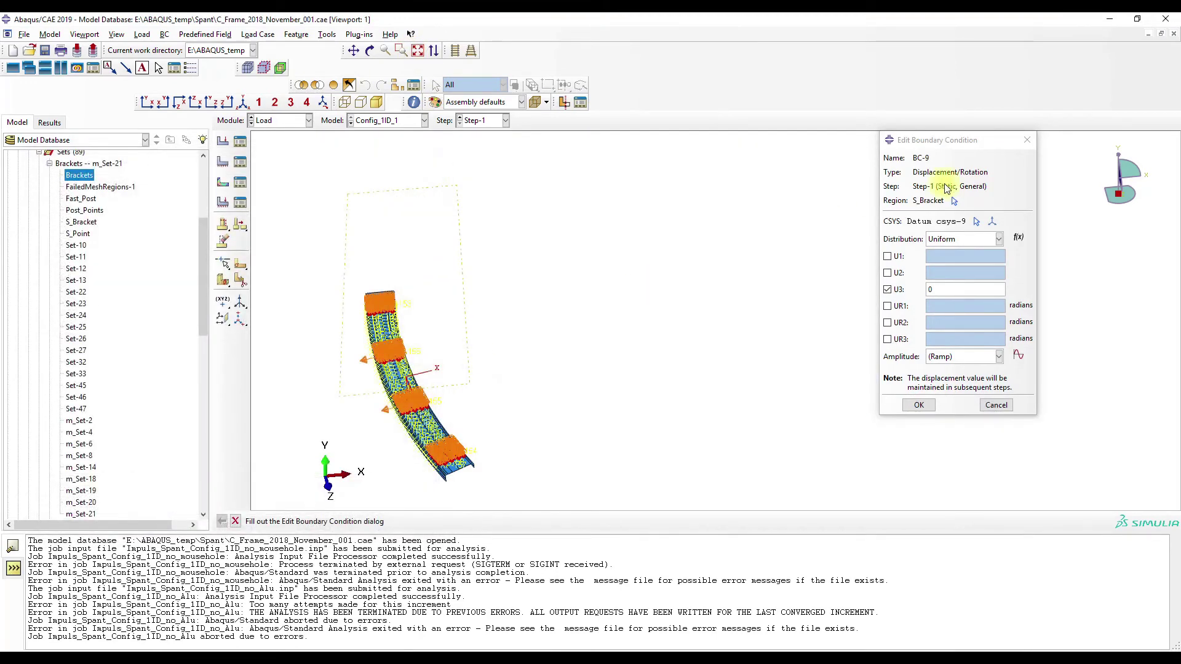
click(1026, 141)
drag(200, 263, 199, 157)
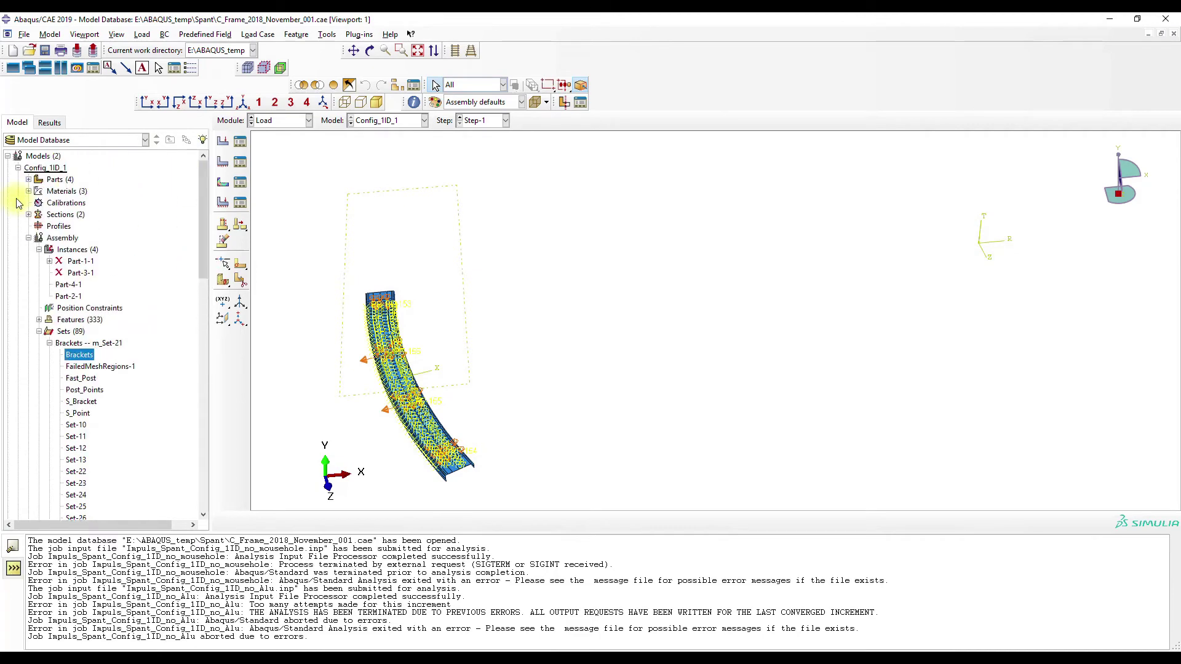
click(18, 167)
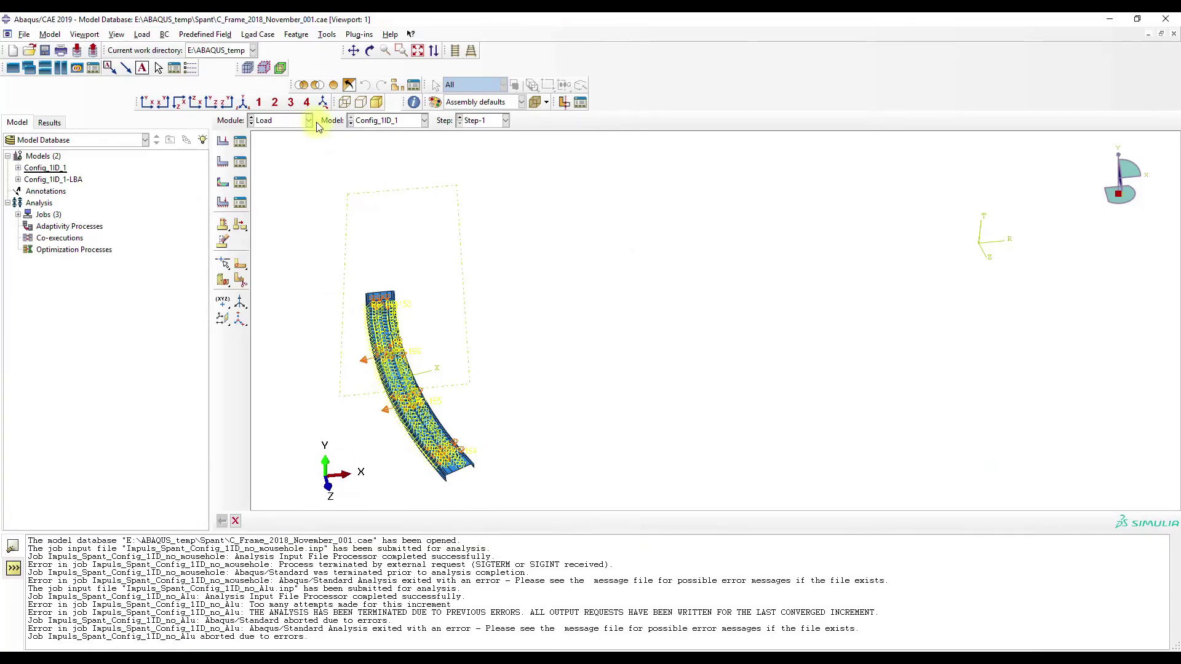
click(310, 122)
Open the Impuls_Spant_Config_1ID_no_mousehole results and animate from Step-1's first increment
click(284, 226)
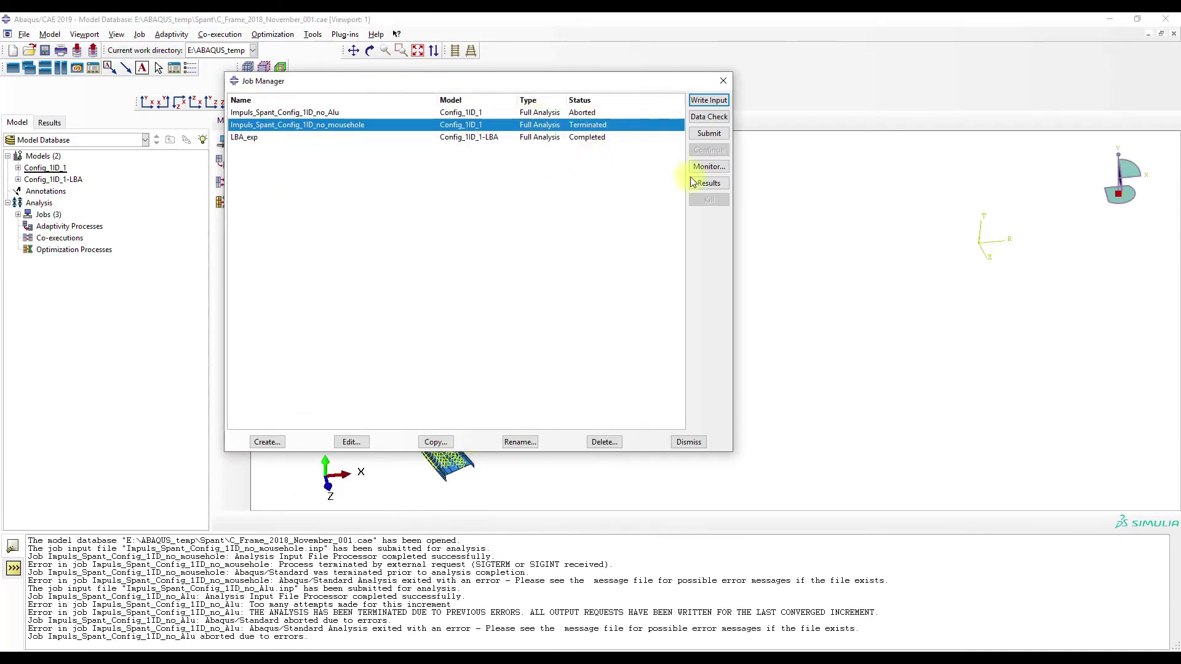
click(701, 183)
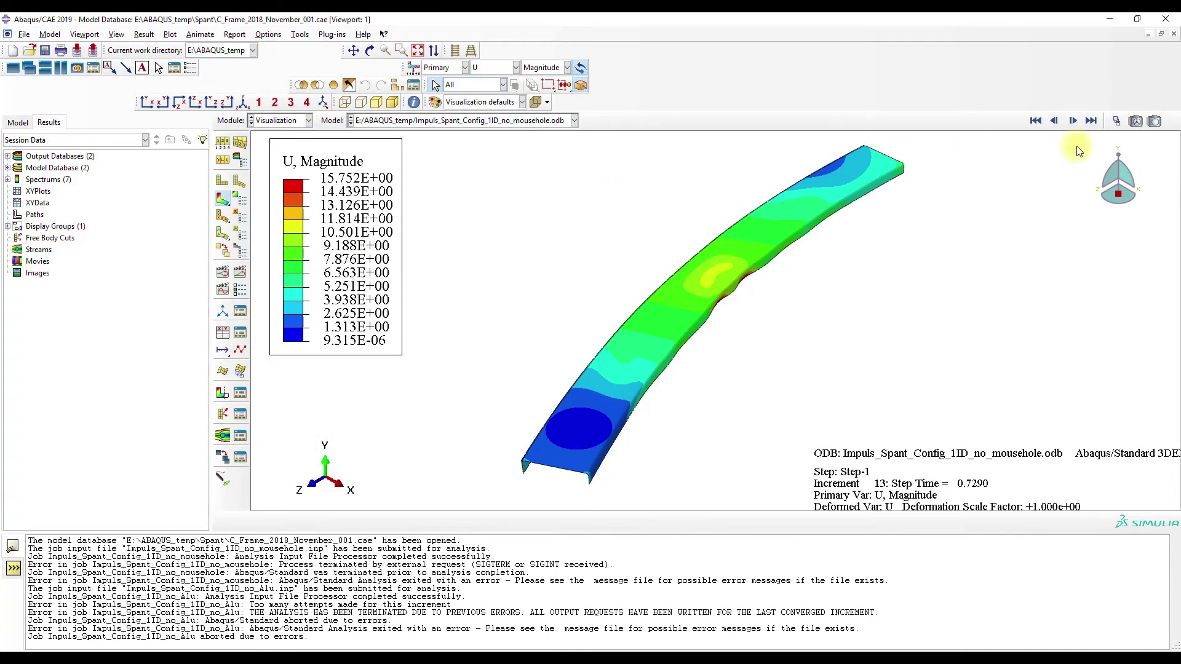
click(1117, 122)
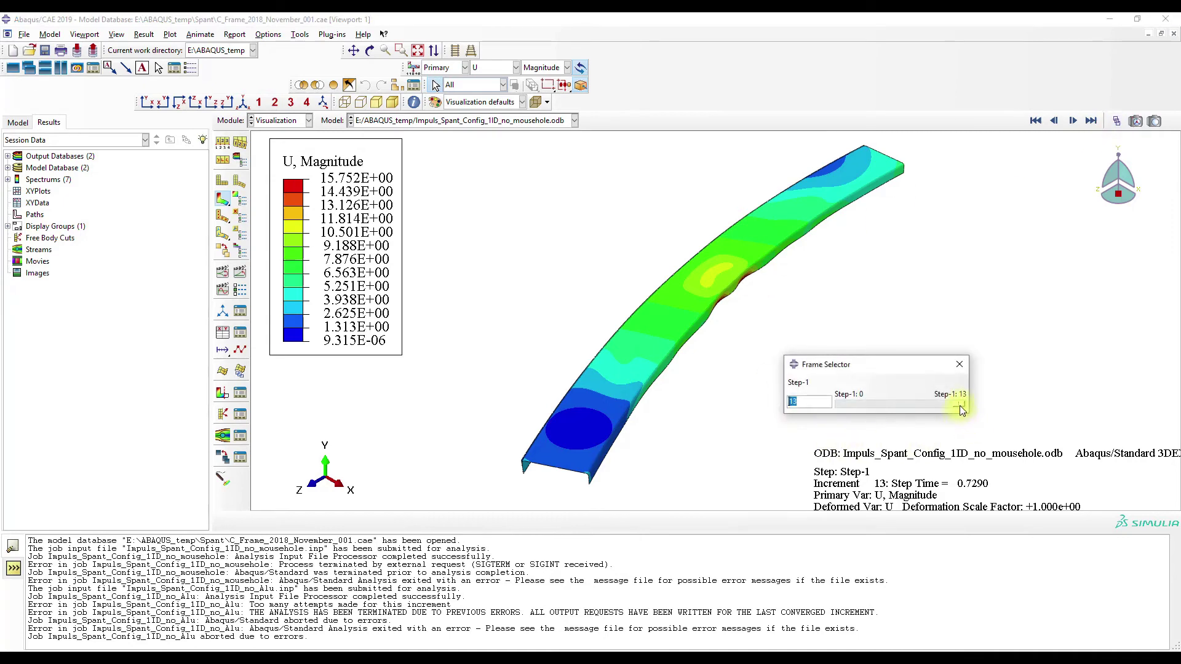
drag(960, 407, 842, 411)
click(1071, 122)
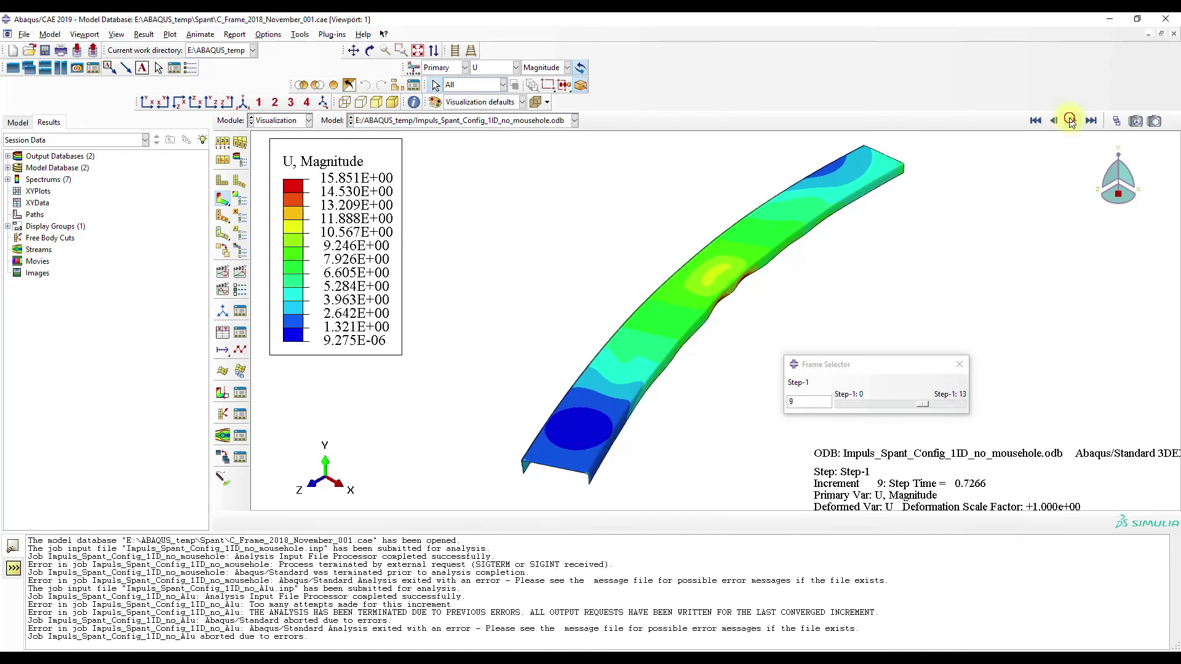
Step to final increment 13, view the bent frame from the side, and scrub back
click(1070, 120)
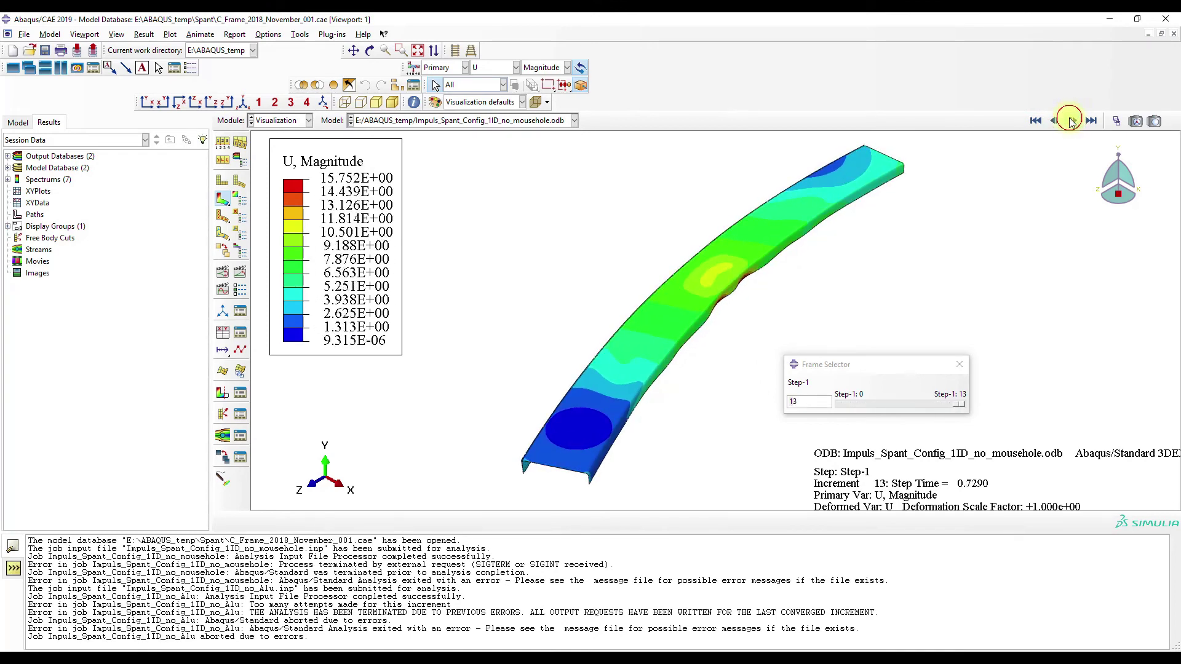
click(1071, 121)
click(1119, 158)
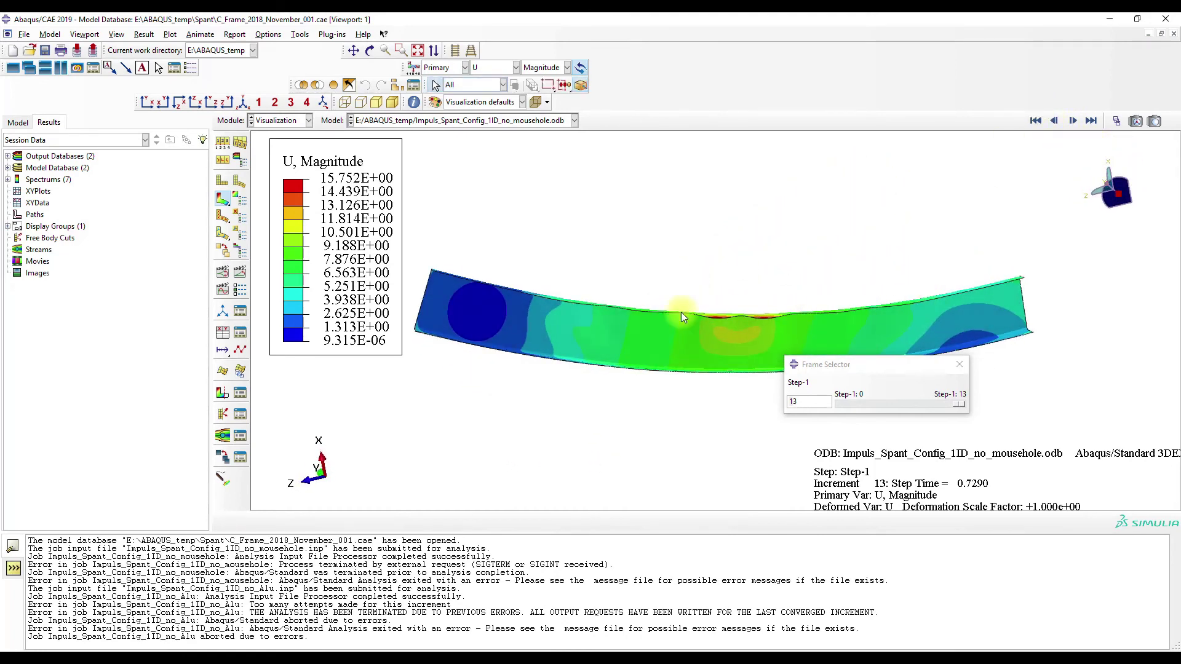
drag(847, 363, 615, 423)
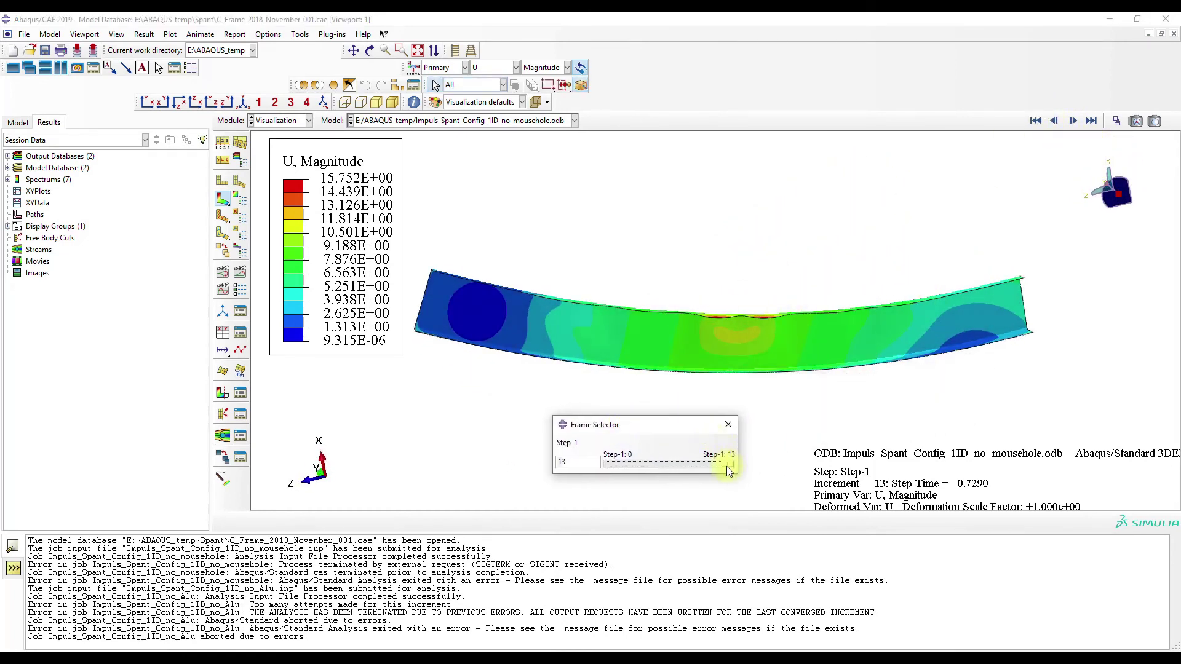
mouse_move(726, 467)
mouse_down()
mouse_move(626, 469)
mouse_move(772, 468)
mouse_up()
click(135, 610)
scroll(420, 382, down, 3)
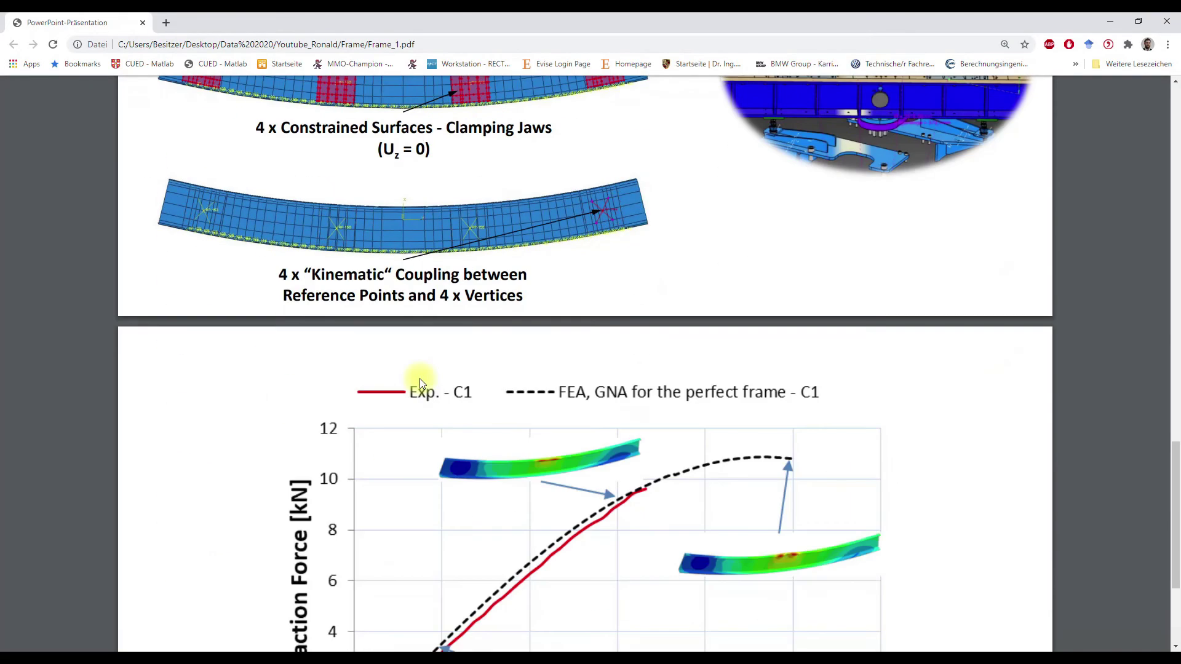
scroll(420, 381, down, 2)
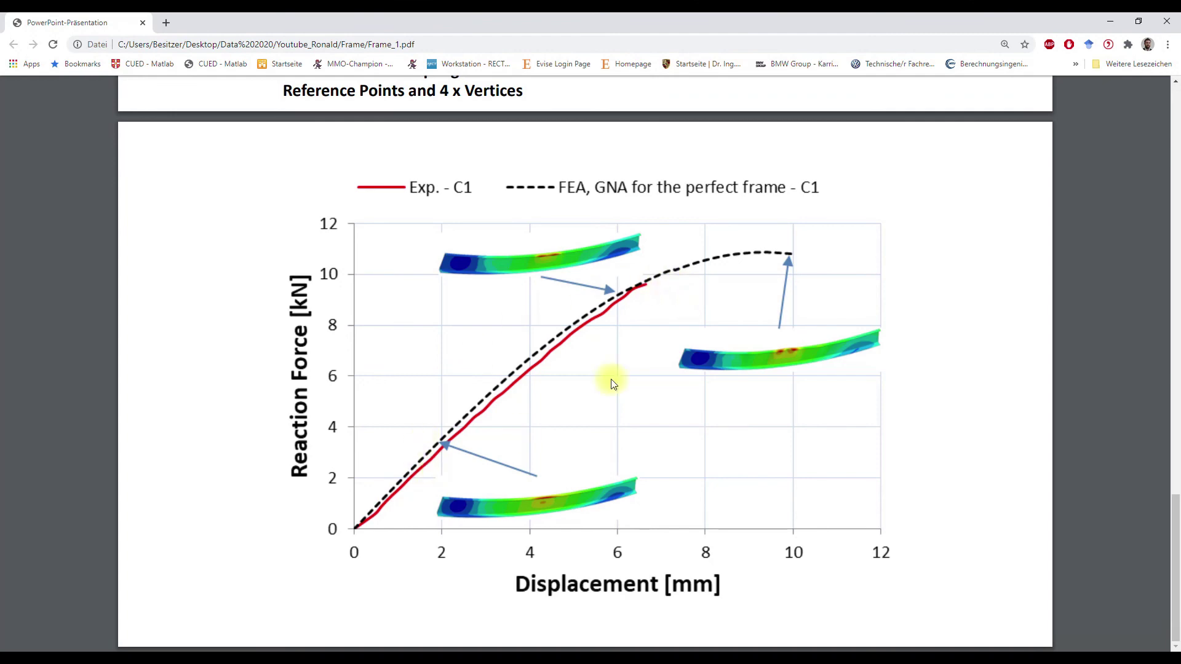
scroll(674, 356, up, 1)
scroll(694, 374, up, 2)
scroll(693, 377, up, 3)
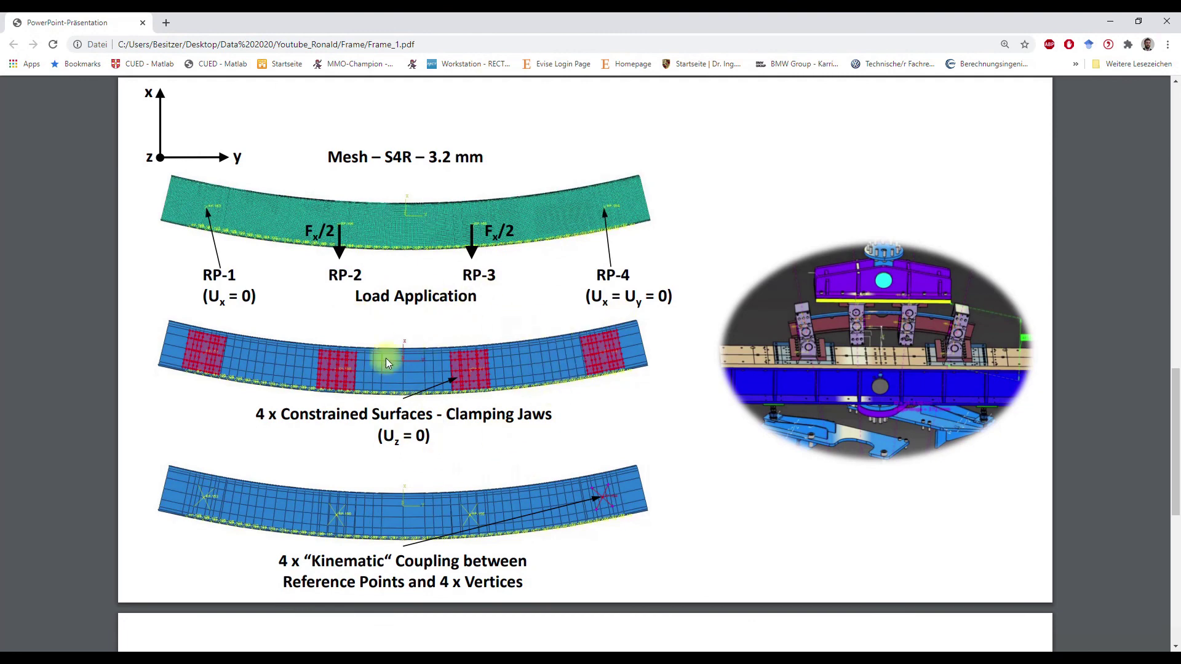
scroll(575, 391, up, 2)
scroll(684, 325, up, 4)
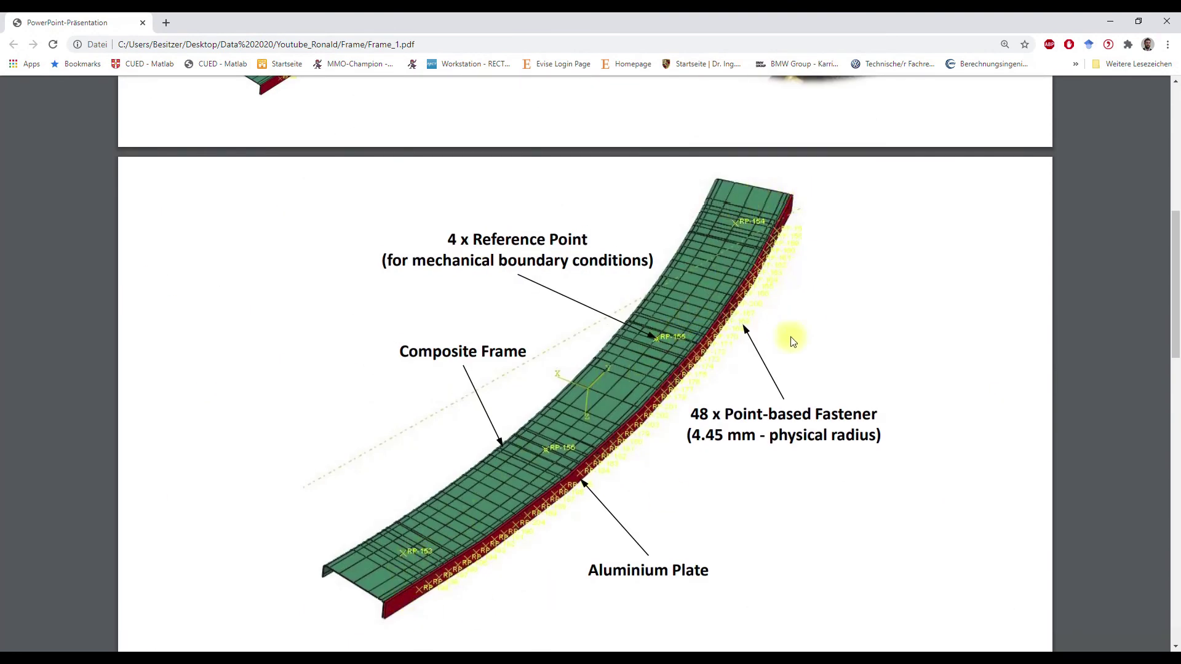
scroll(928, 406, up, 4)
scroll(914, 387, up, 1)
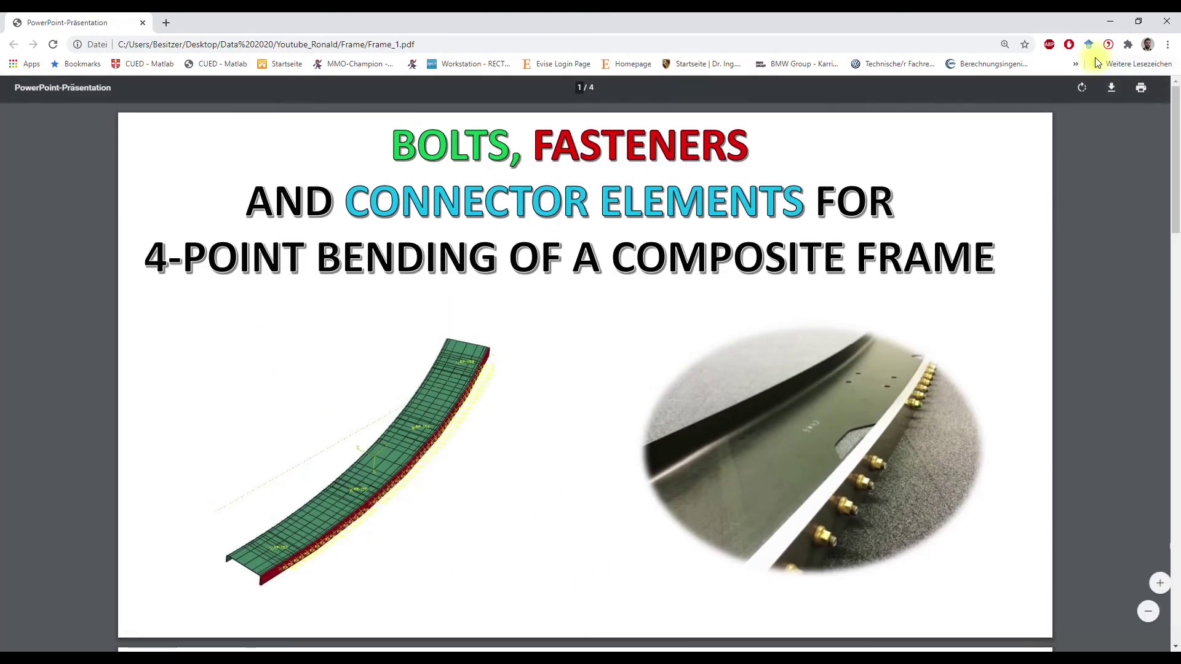
Minimise Chrome to return to the Abaqus results
click(1110, 21)
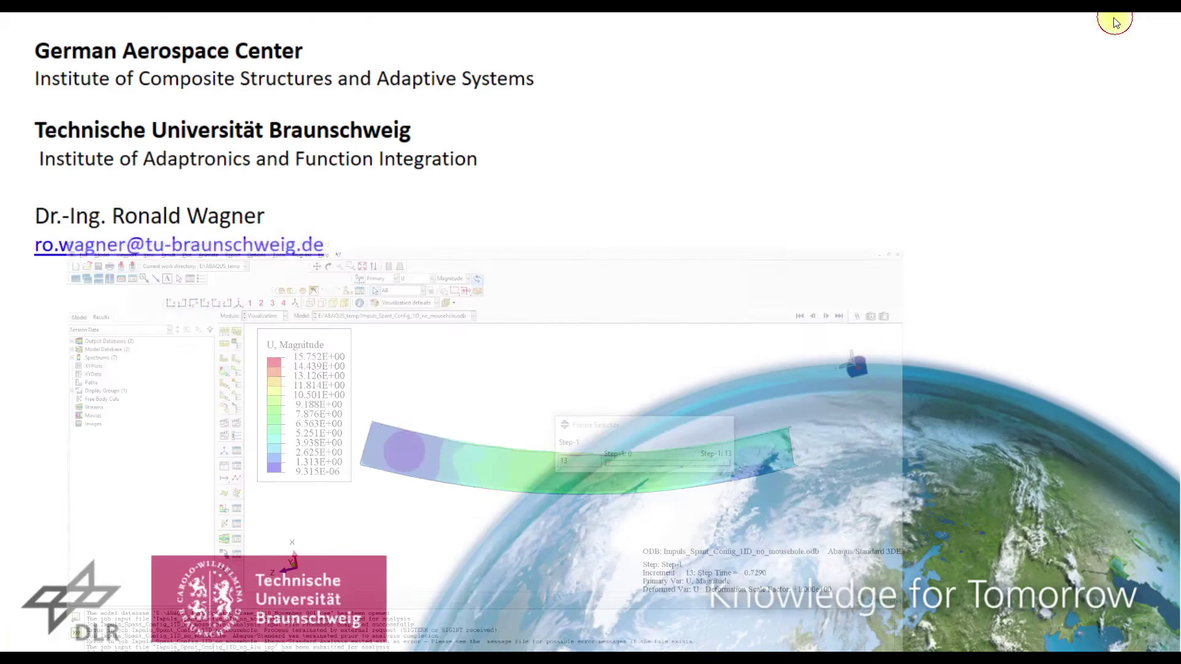